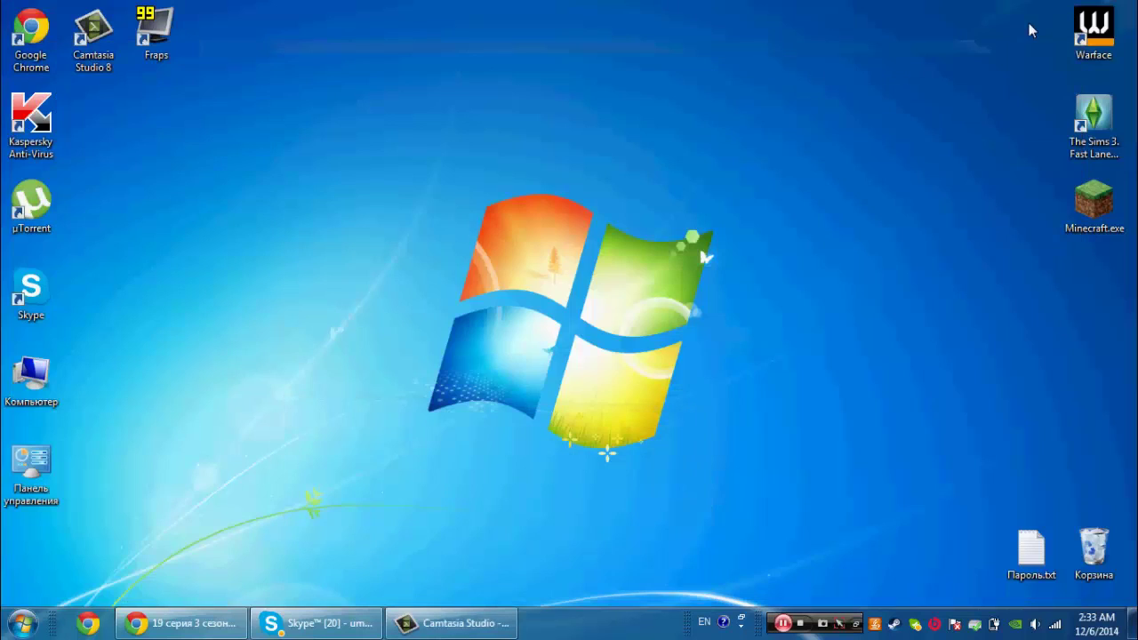
Step: Switch to Camtasia Studio, shrink its maximized window, and open the Computer folder in a window beside it
left_click(449, 623)
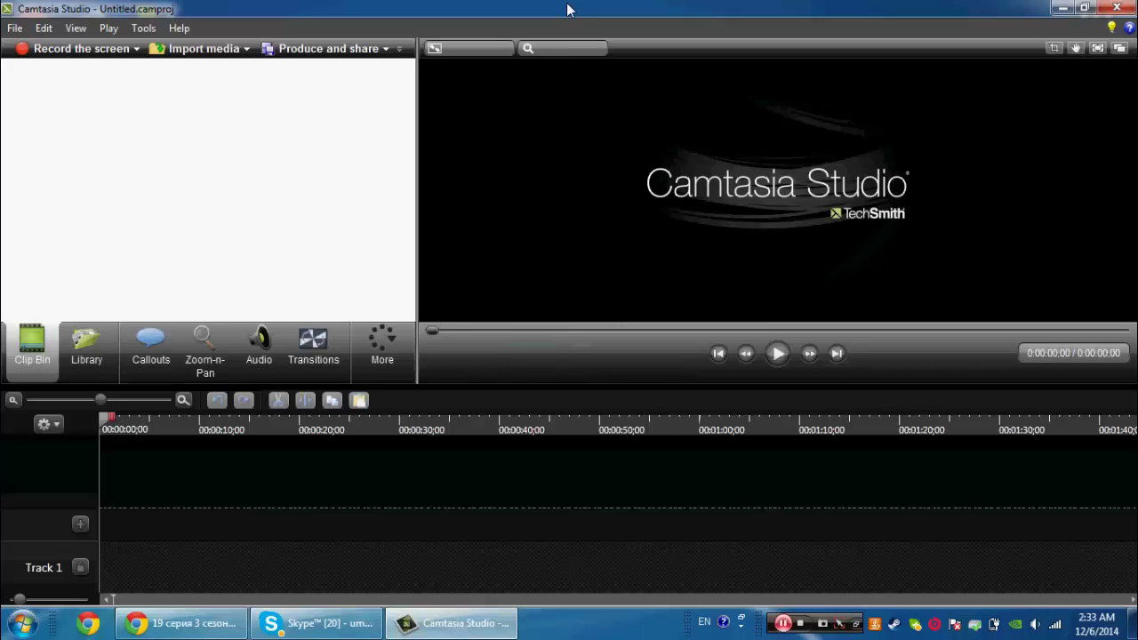
left_click_drag(566, 10, 547, 84)
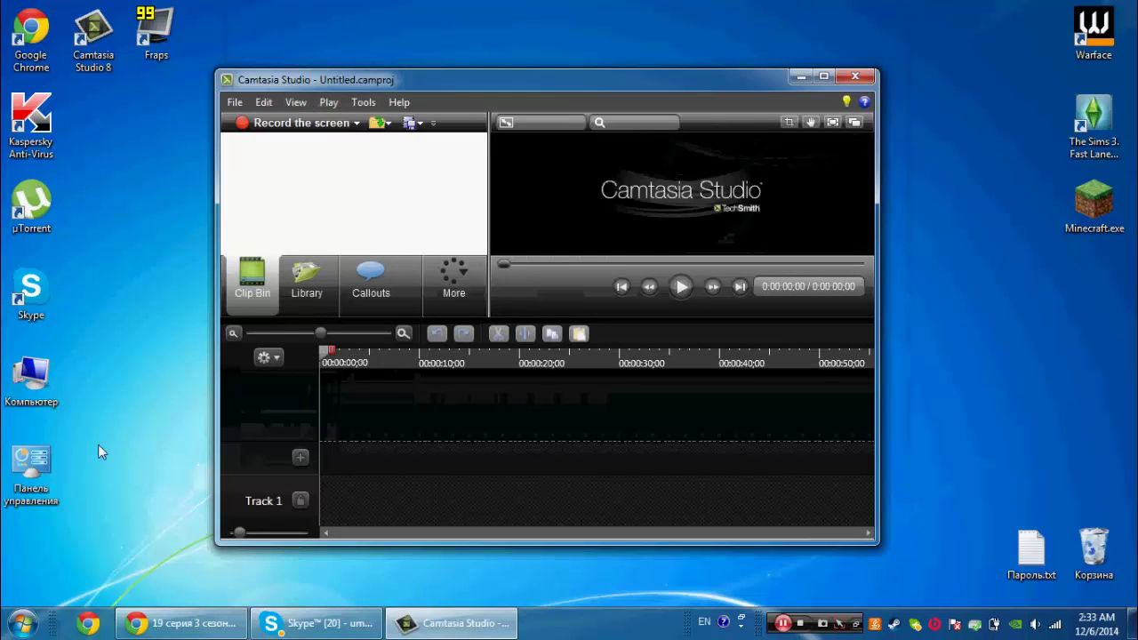
double_click(31, 375)
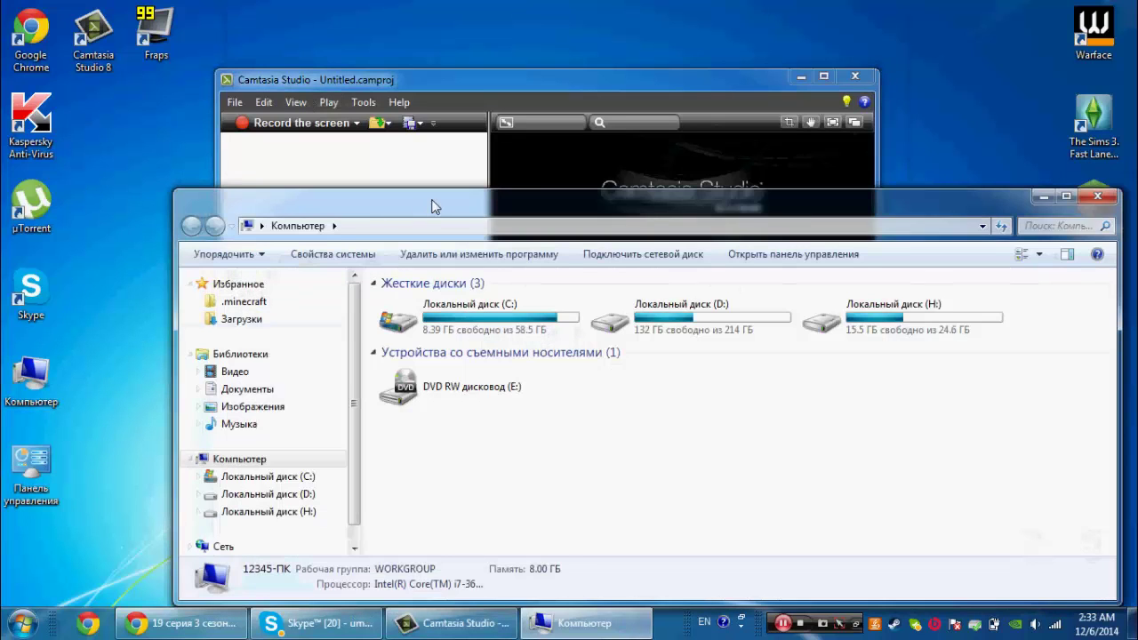
left_click_drag(430, 205, 674, 163)
Step: Open the Music library in the file window and look through its audio files
left_click(526, 275)
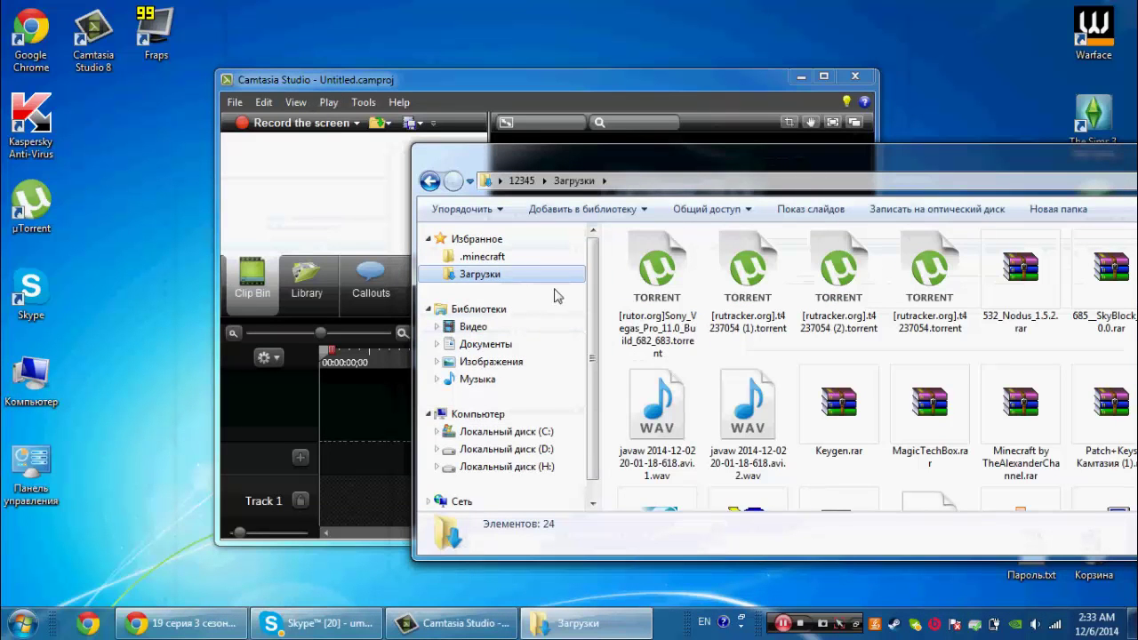
left_click(512, 319)
left_click(502, 336)
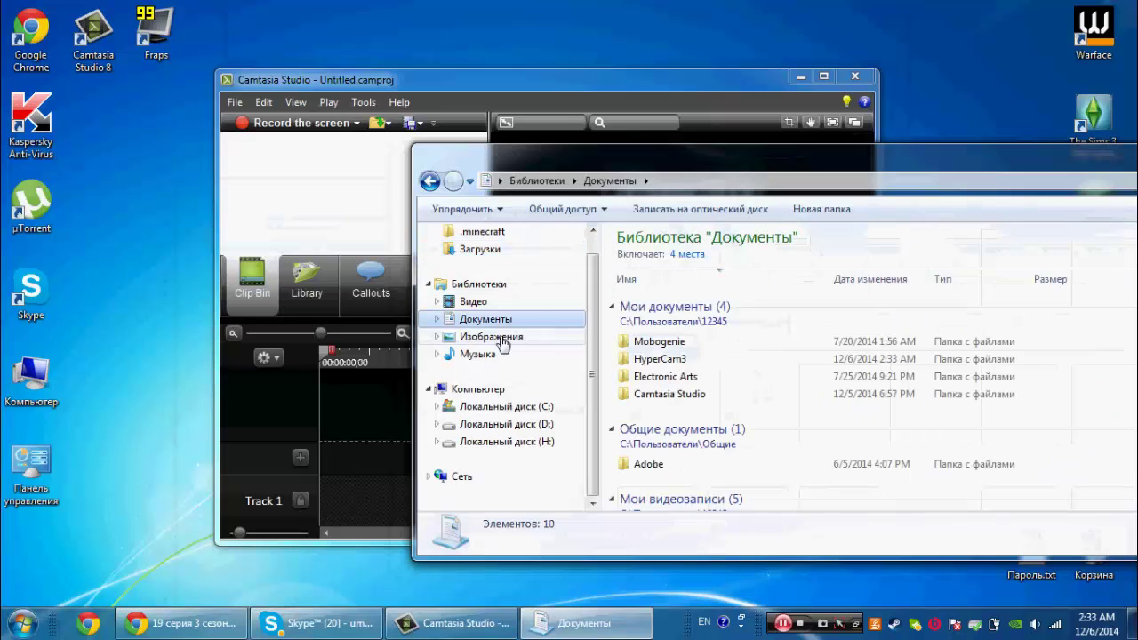
left_click(477, 354)
left_click(702, 377)
scroll(702, 373, "down", 3)
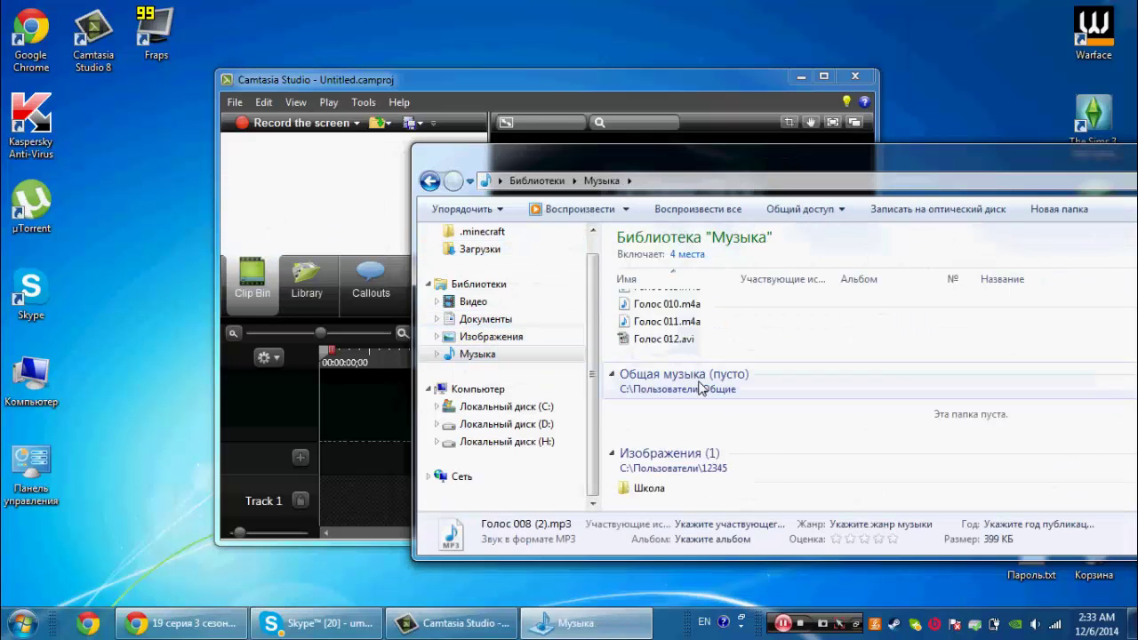
scroll(698, 333, "up", 4)
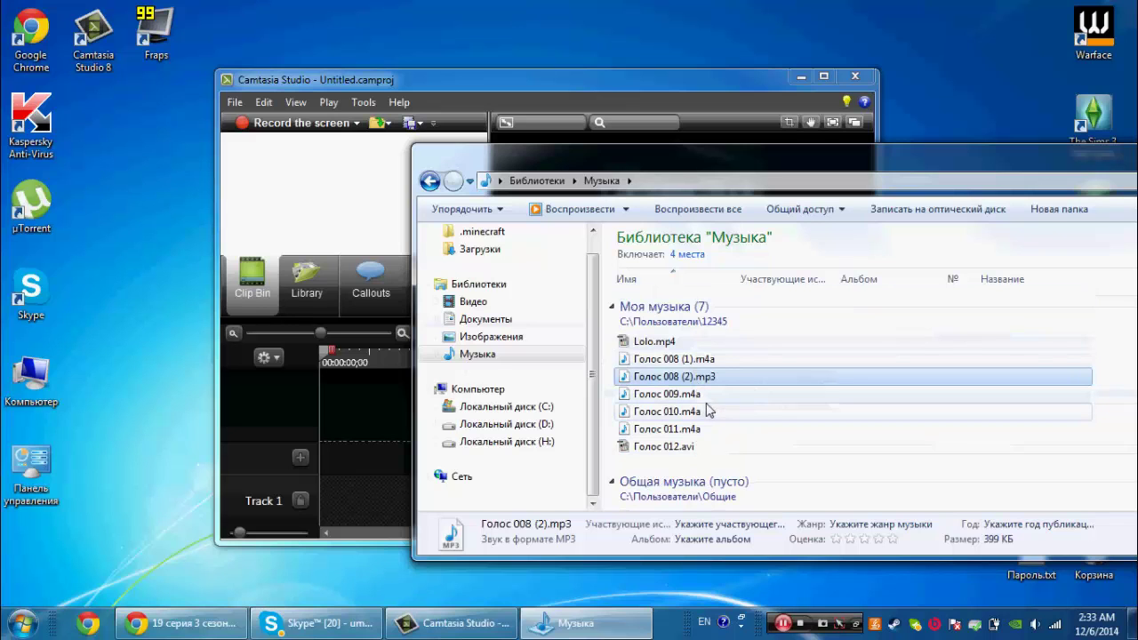
Step: Play Голос 009.m4a from the Music library briefly and close the media player
left_click_drag(712, 405, 603, 290)
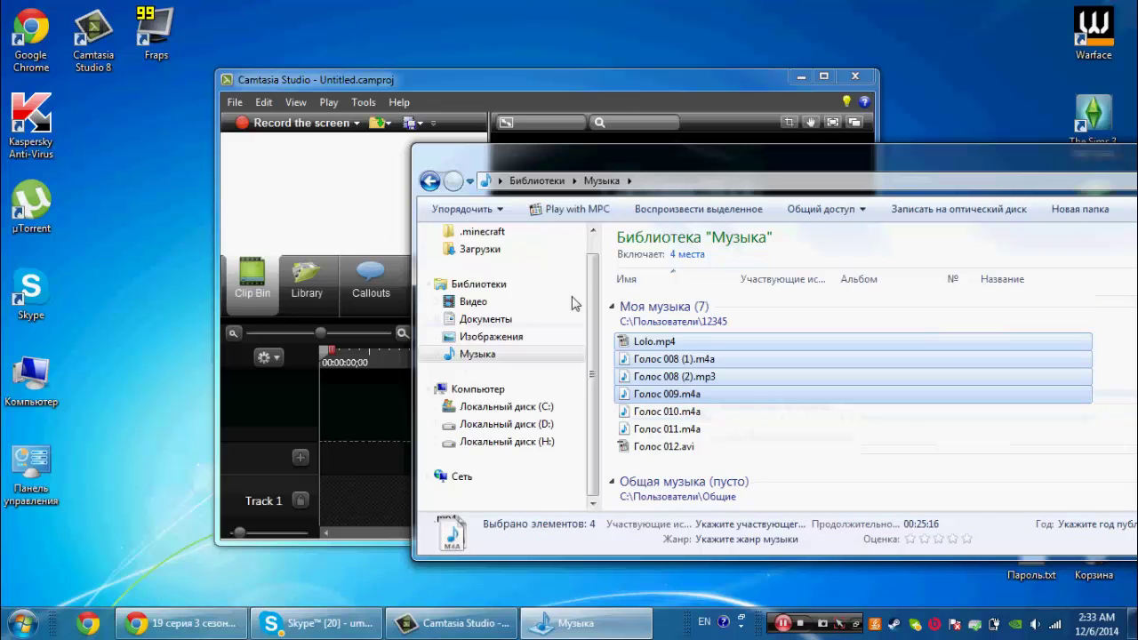
left_click(658, 394)
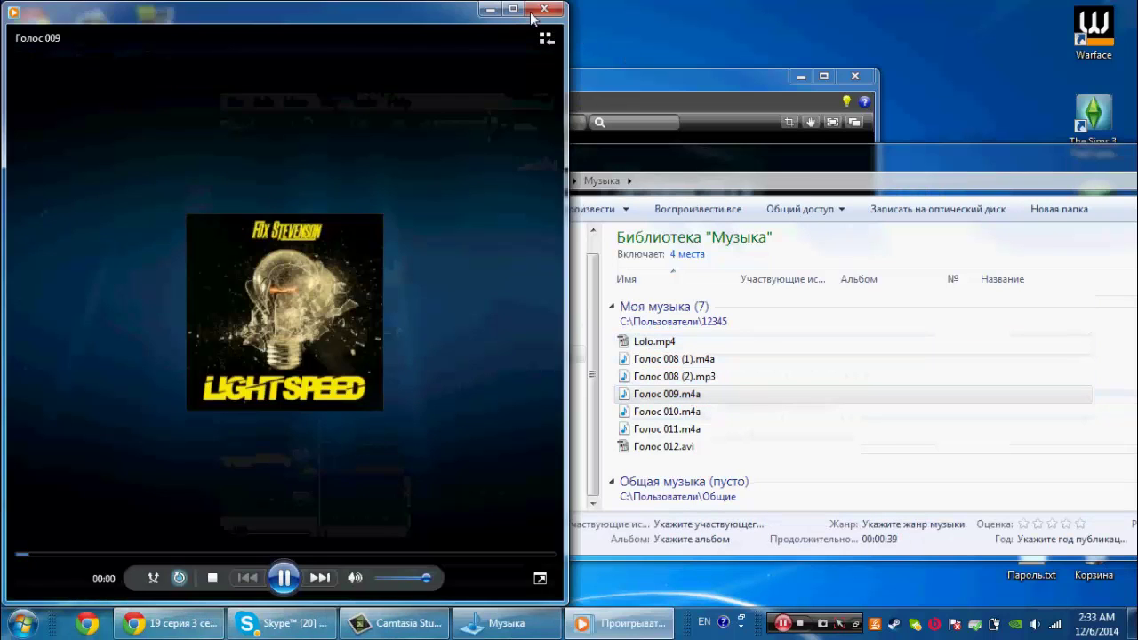
left_click(537, 11)
Step: Try to import Голос 012.avi from the Music library into Camtasia Studio and return the playhead to the start
left_click_drag(689, 400, 330, 211)
left_click_drag(478, 87, 274, 62)
left_click(807, 343)
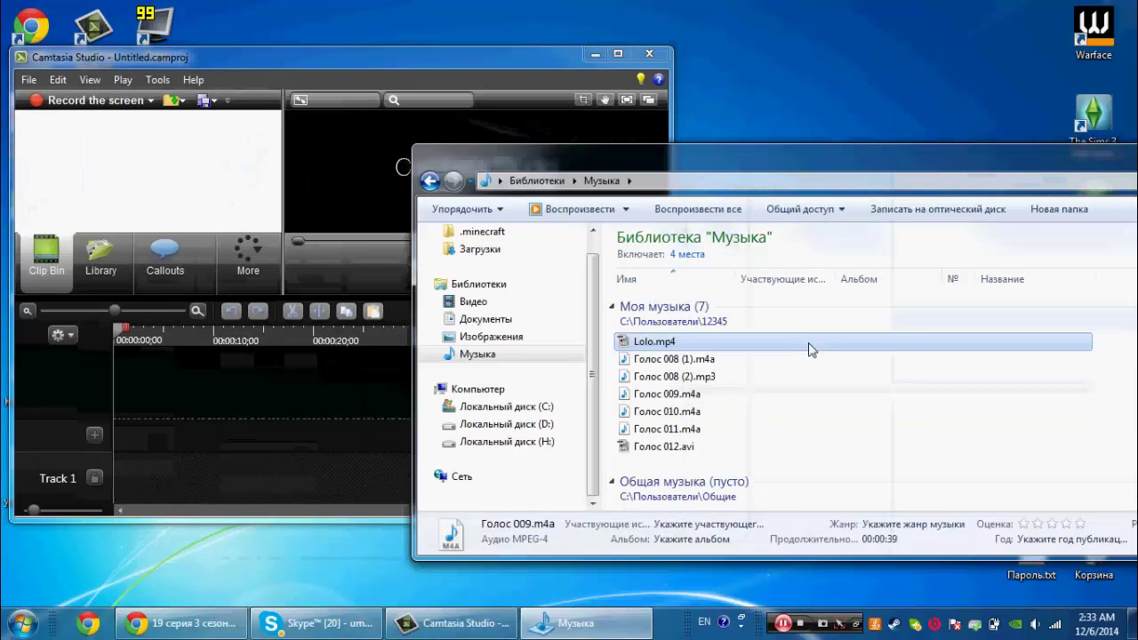
left_click_drag(709, 454, 349, 306)
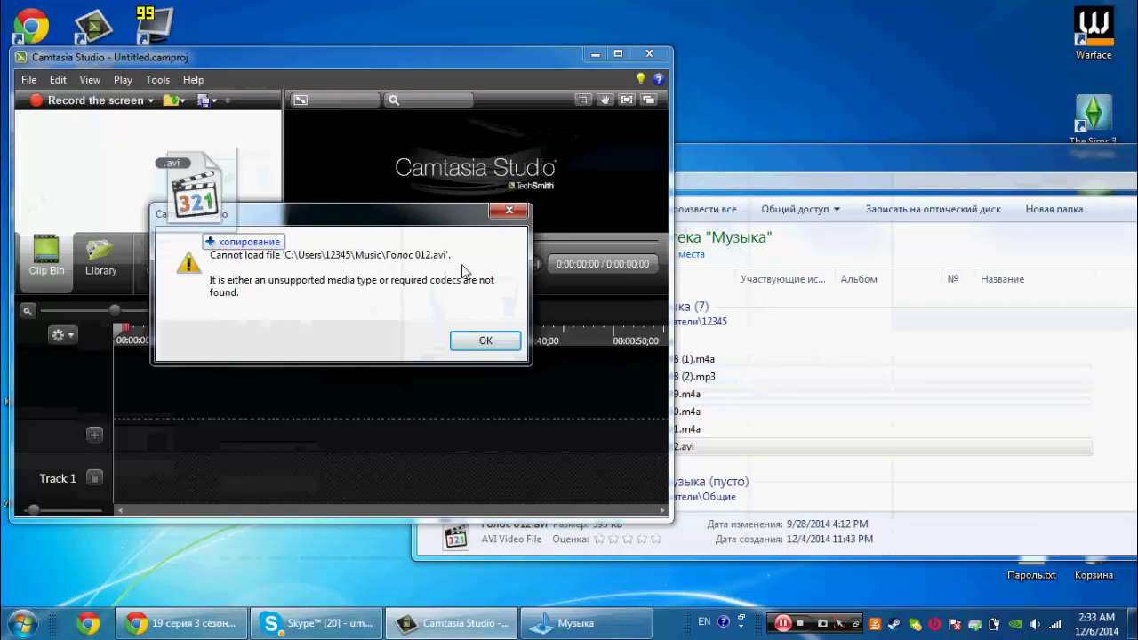
left_click(486, 341)
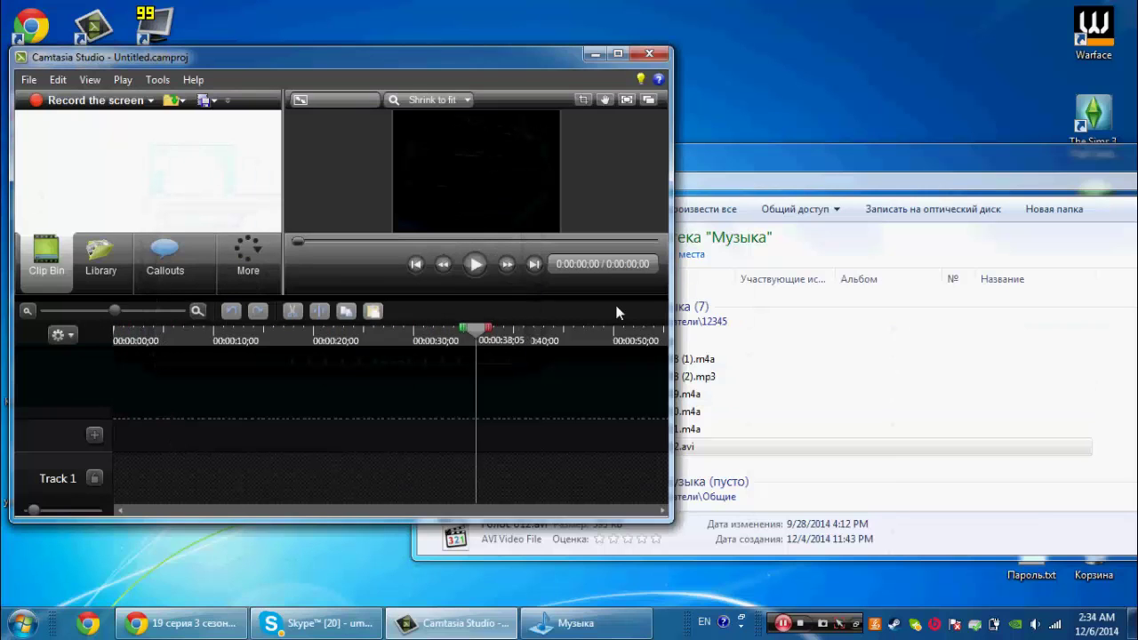
left_click_drag(496, 332, 82, 329)
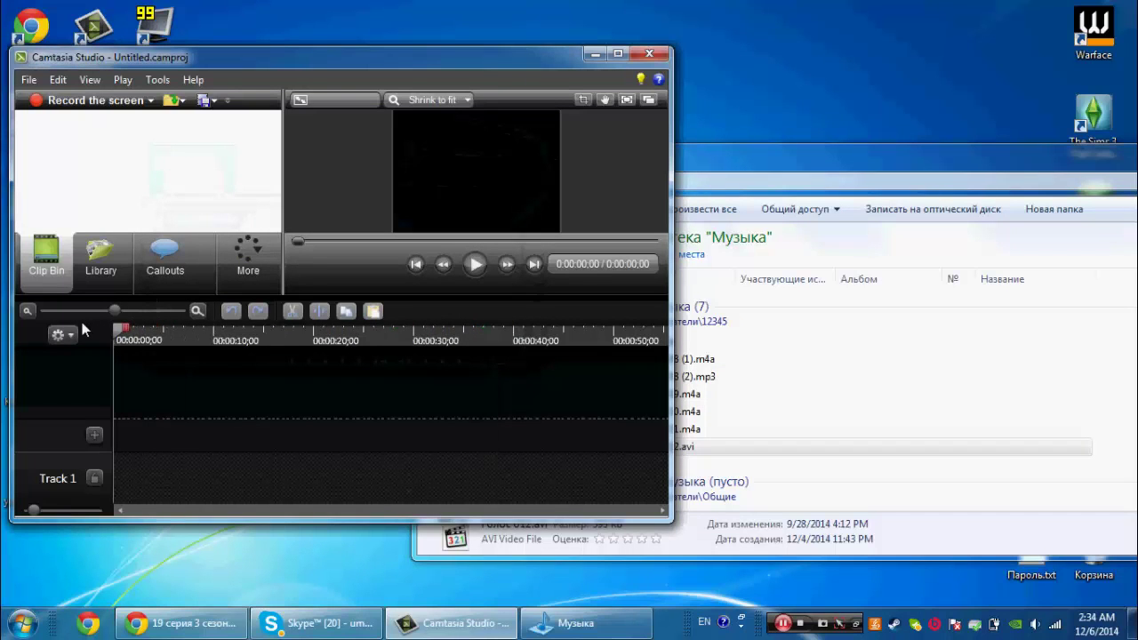
Step: Bring the Music library window to the front and clear the avi extension in the name of Голос 012.avi
left_click(698, 182)
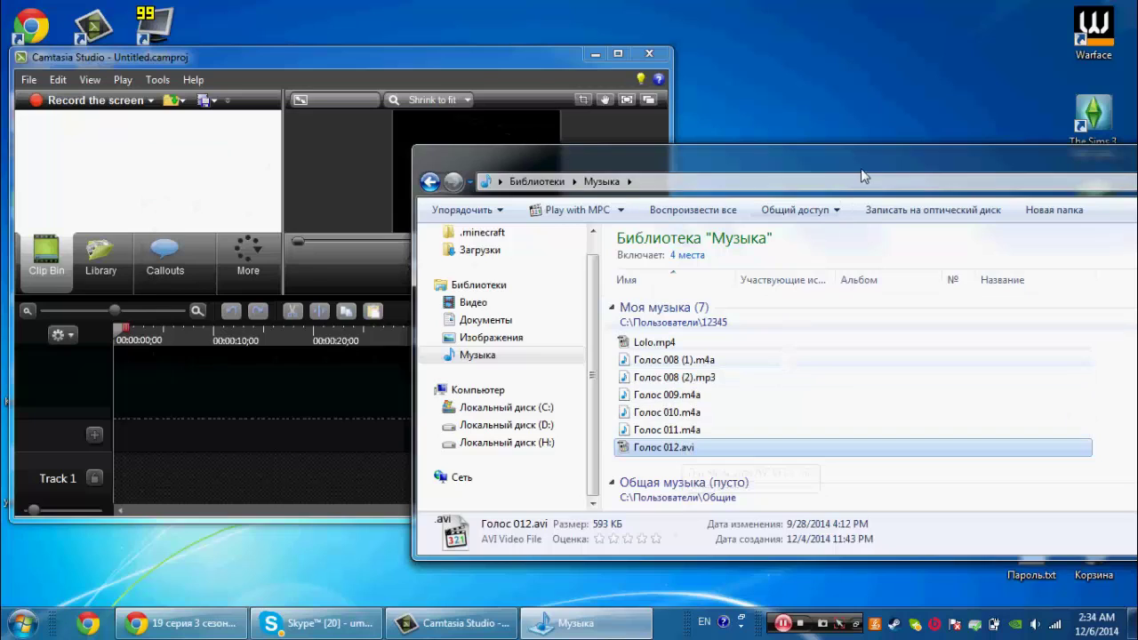
left_click_drag(861, 168, 749, 7)
double_click(747, 8)
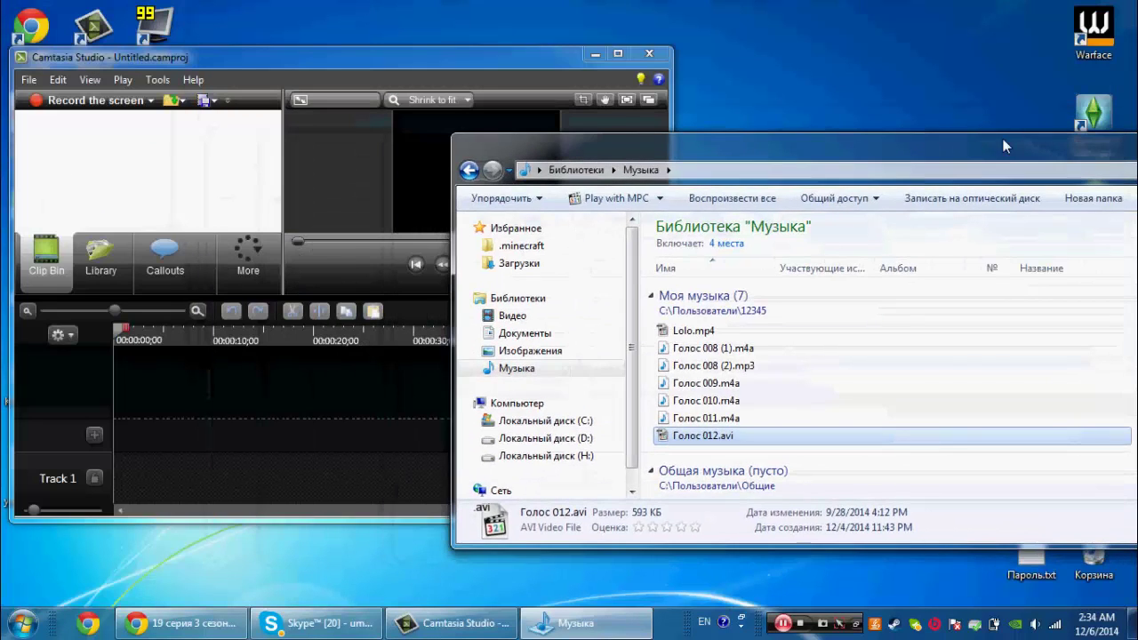
left_click(4, 8)
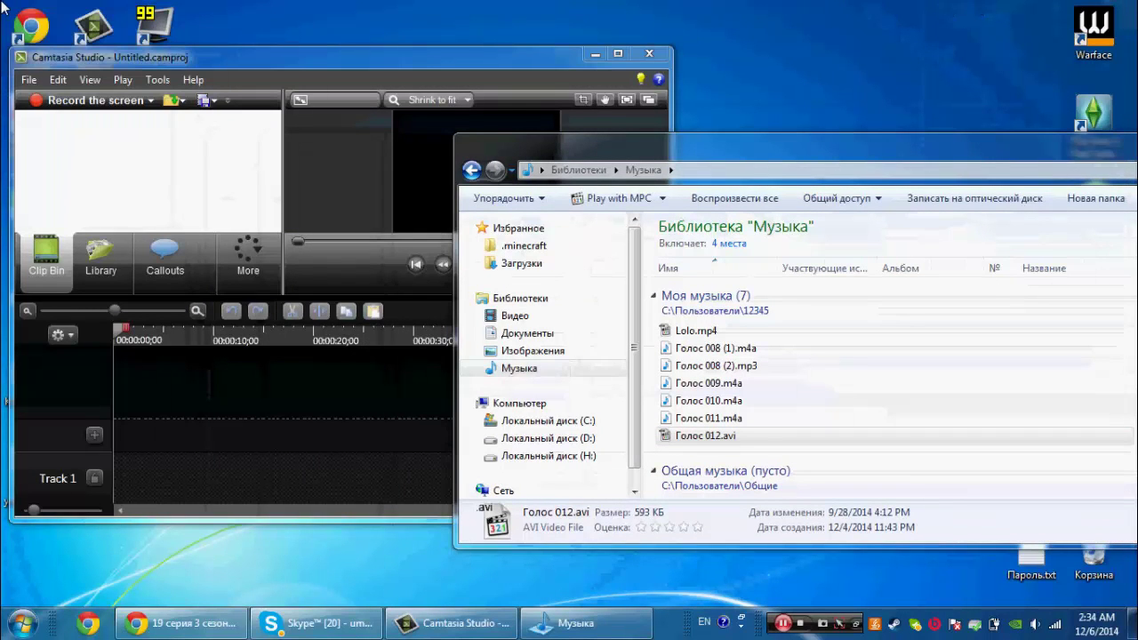
left_click(765, 436)
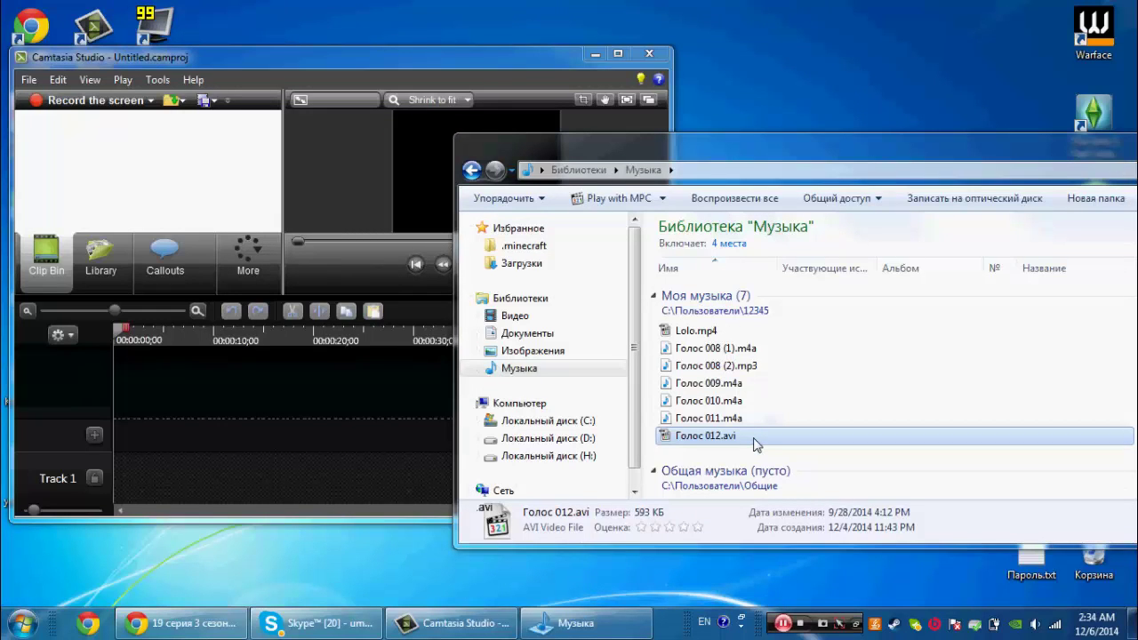
right_click(756, 440)
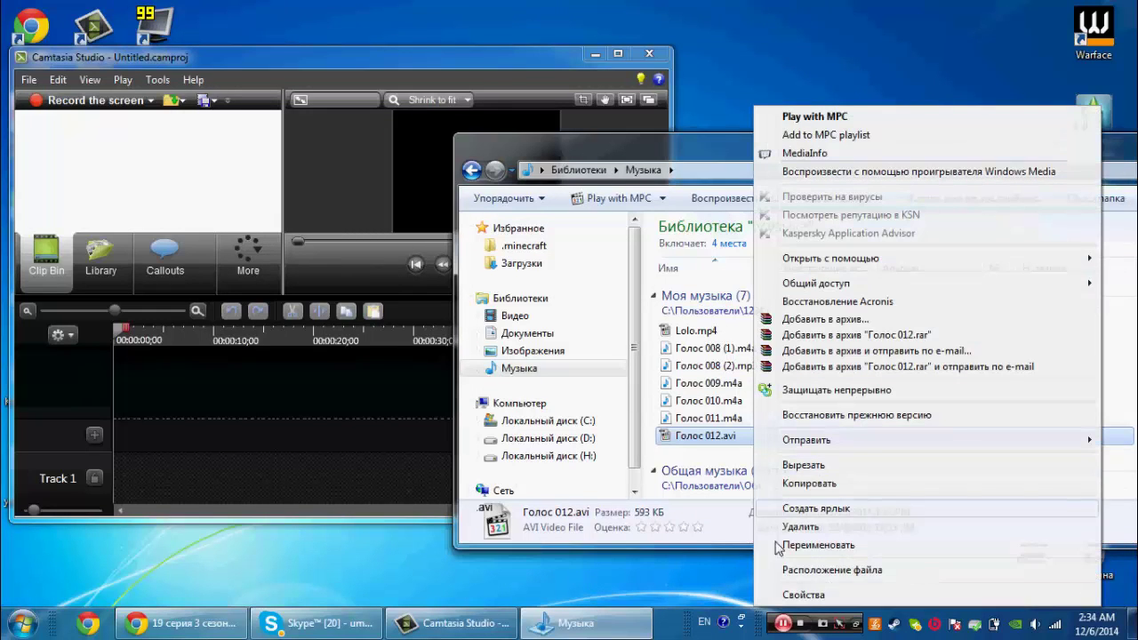
left_click(815, 544)
left_click(755, 436)
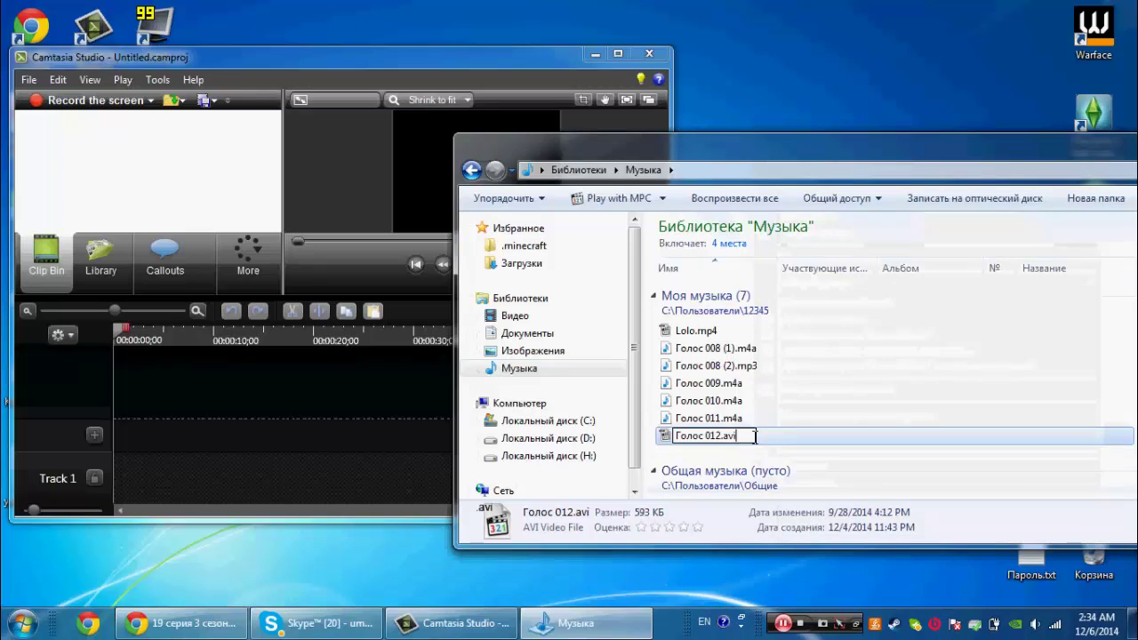
key("BackSpace")
key("BackSpace")
key("BackSpace")
key("ctrl+v")
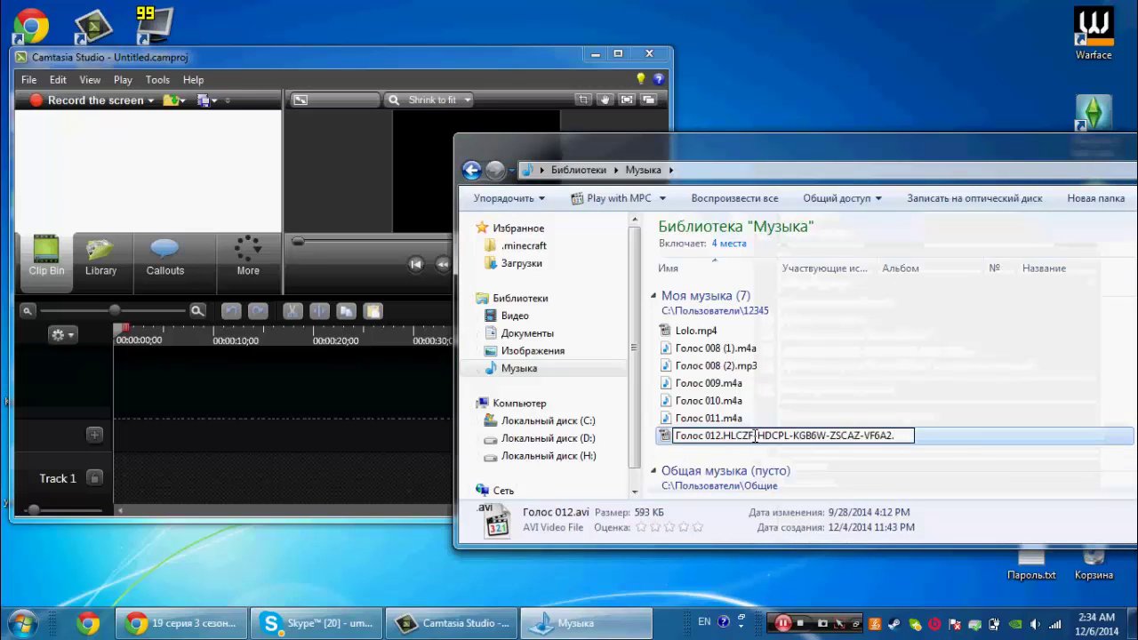
left_click_drag(892, 436, 748, 437)
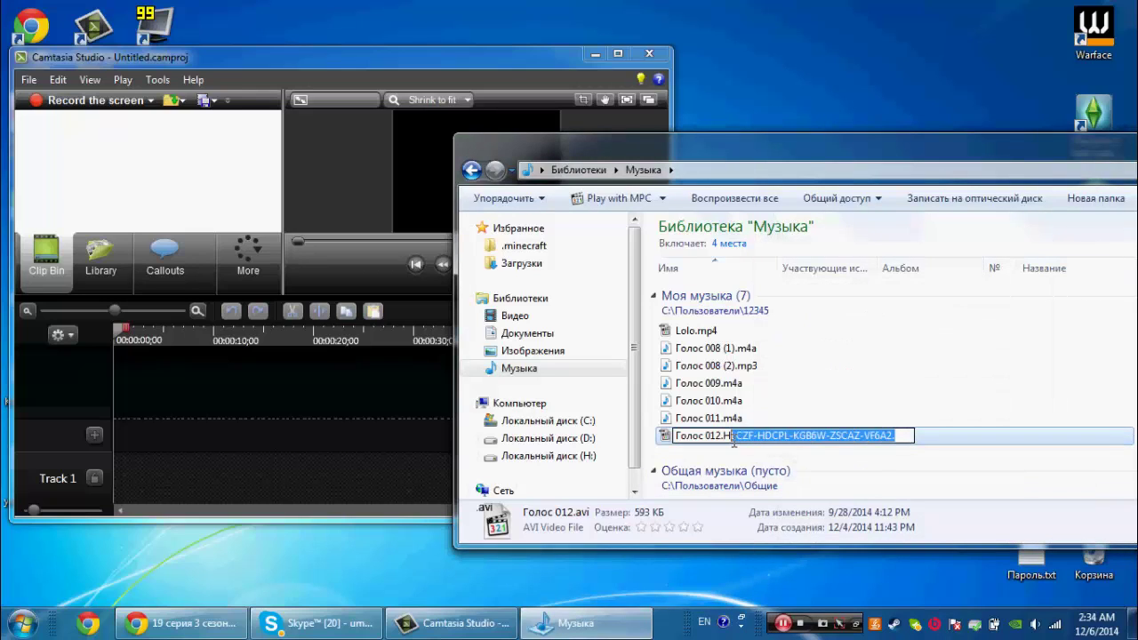
key("BackSpace")
key("BackSpace")
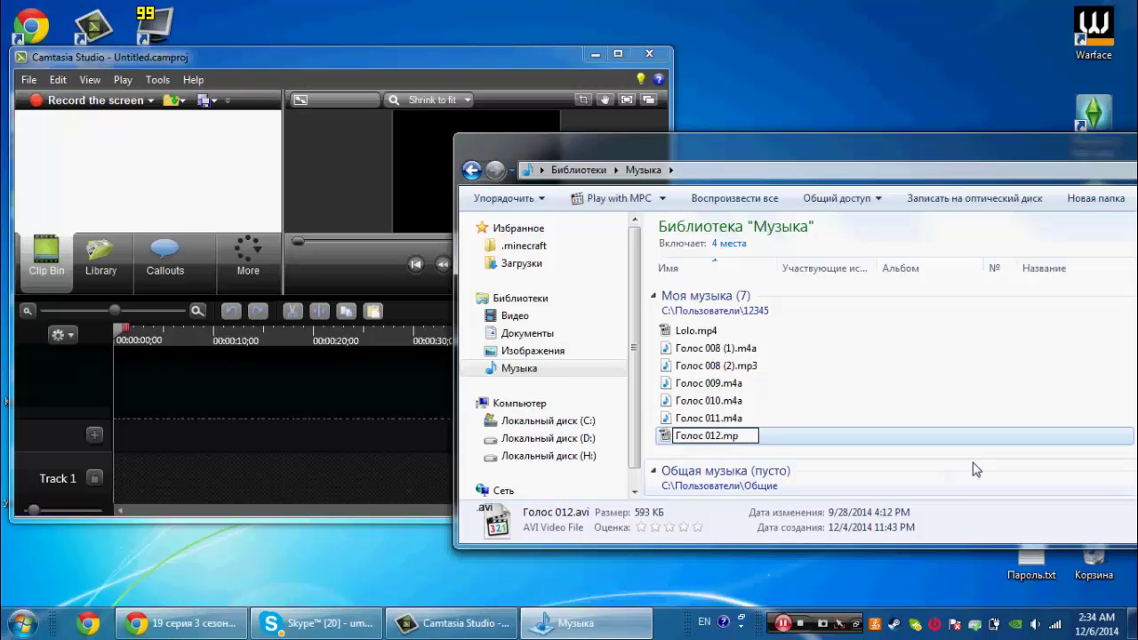
Step: Finish renaming the file as Голос 012.mp3 and accept the extension change
type("3")
key("Return")
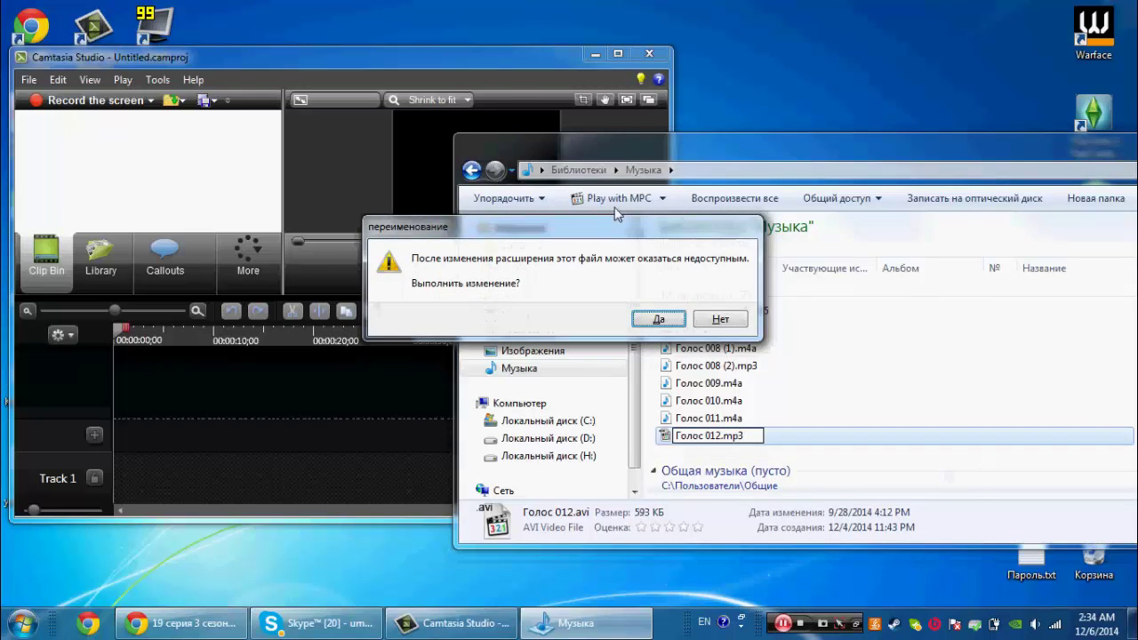
left_click(649, 323)
Step: Import Голос 012.mp3 into the Clip Bin, maximize Camtasia Studio, and place the audio on a new Track 2
left_click_drag(751, 438, 205, 178)
double_click(284, 59)
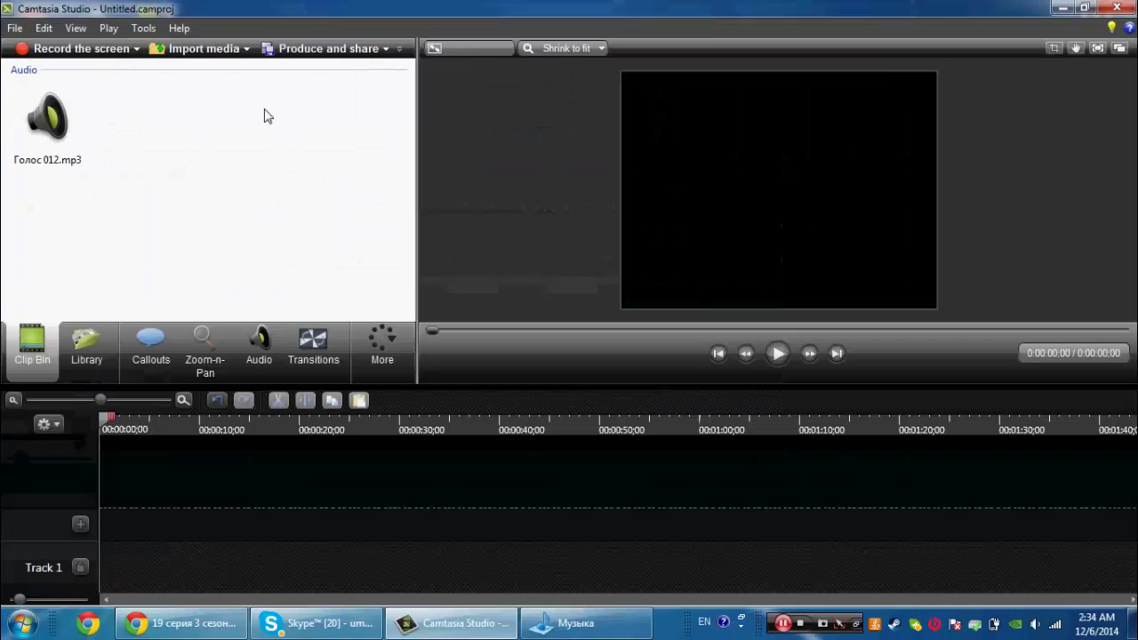
left_click(65, 137)
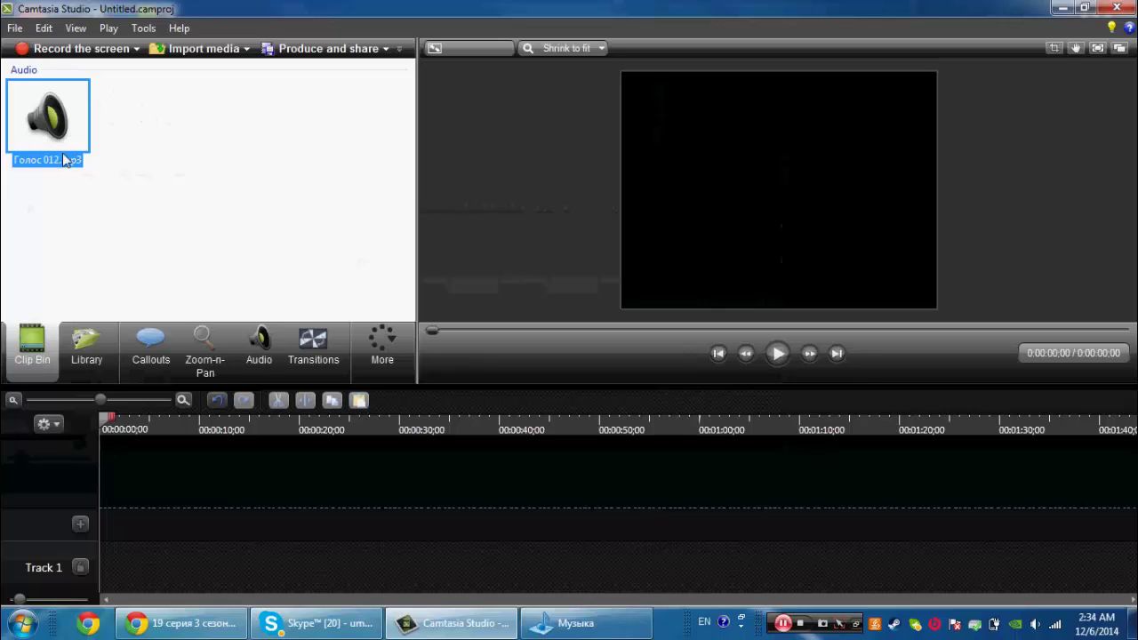
left_click_drag(136, 537, 106, 531)
Step: Delete the audio clip from Track 2, remove Голос 012.mp3 from the Clip Bin, and minimize Camtasia Studio
left_click_drag(181, 530, 272, 522)
right_click(271, 522)
left_click(345, 336)
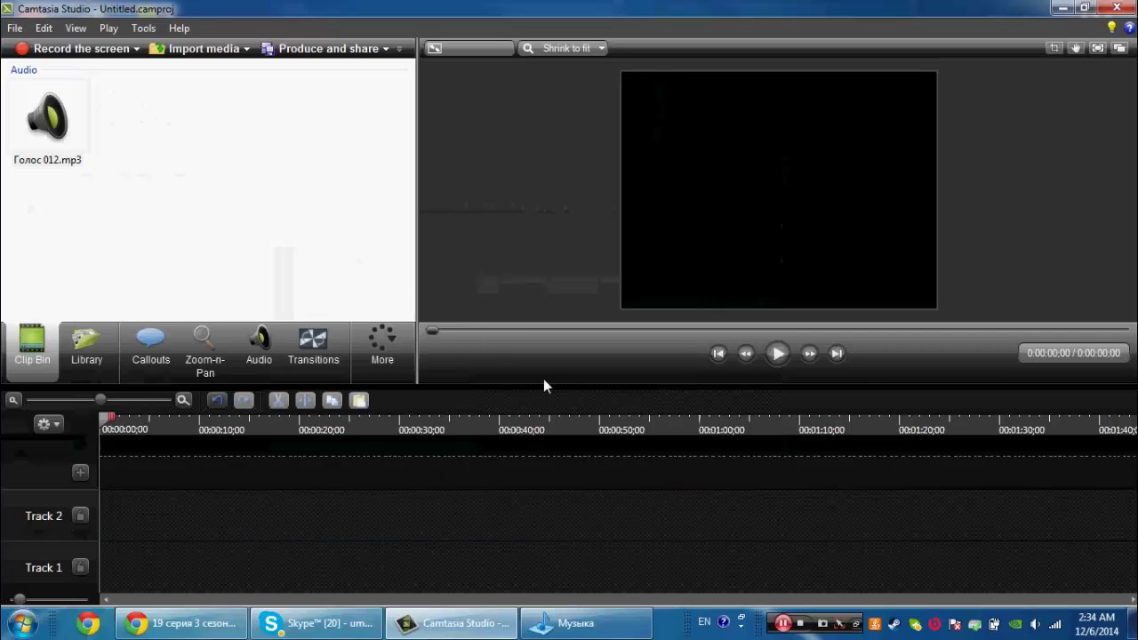
right_click(44, 132)
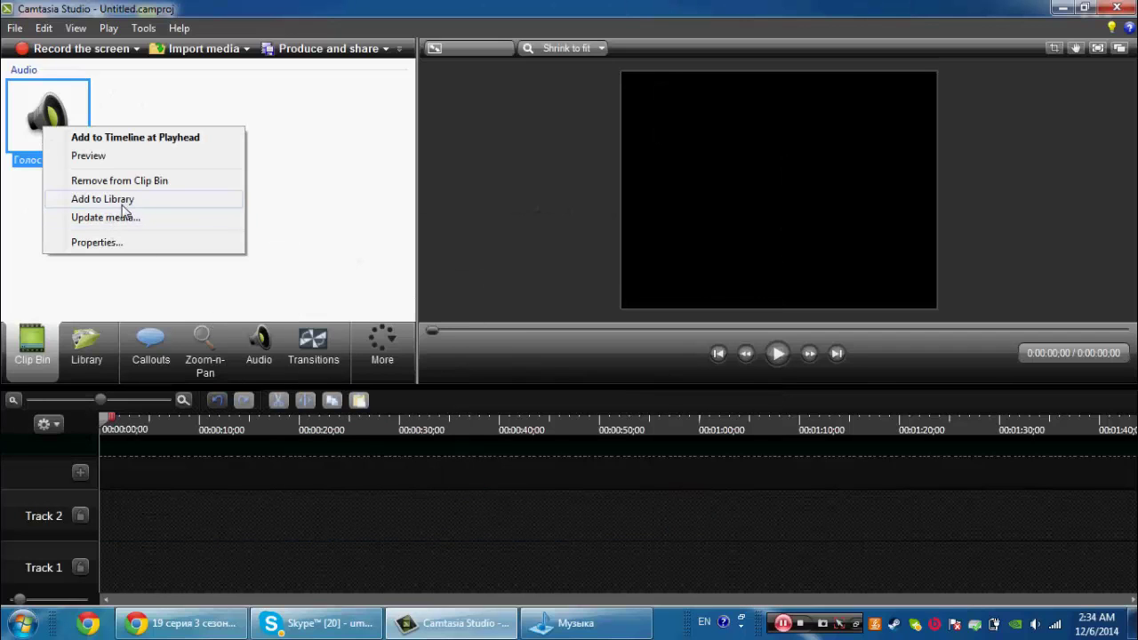
left_click(141, 182)
left_click(1061, 8)
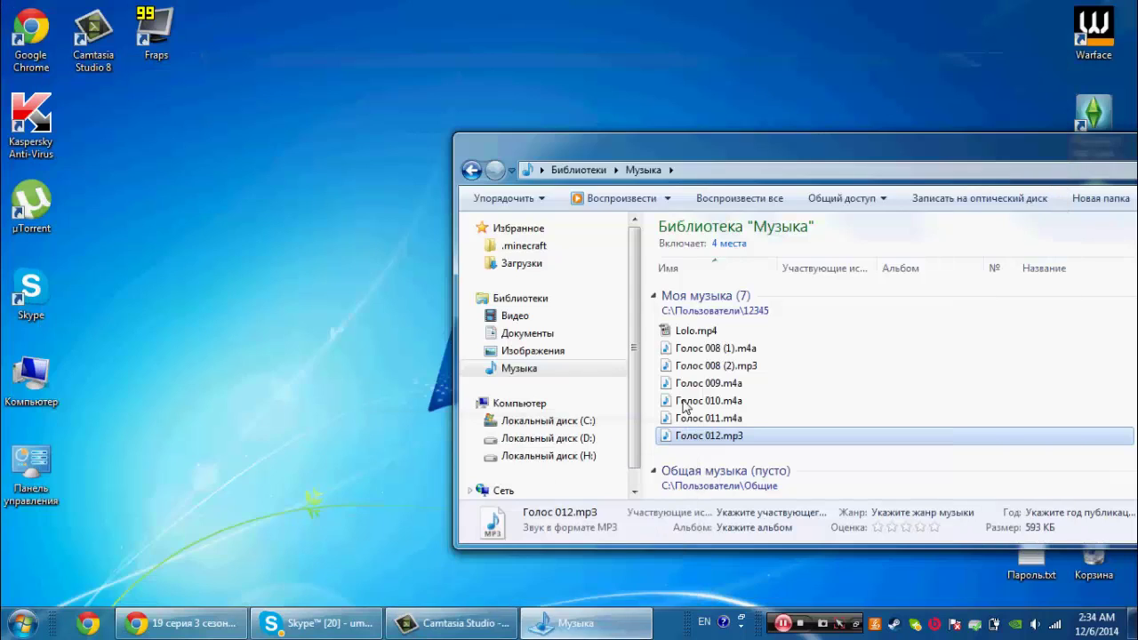
left_click_drag(782, 153, 594, 51)
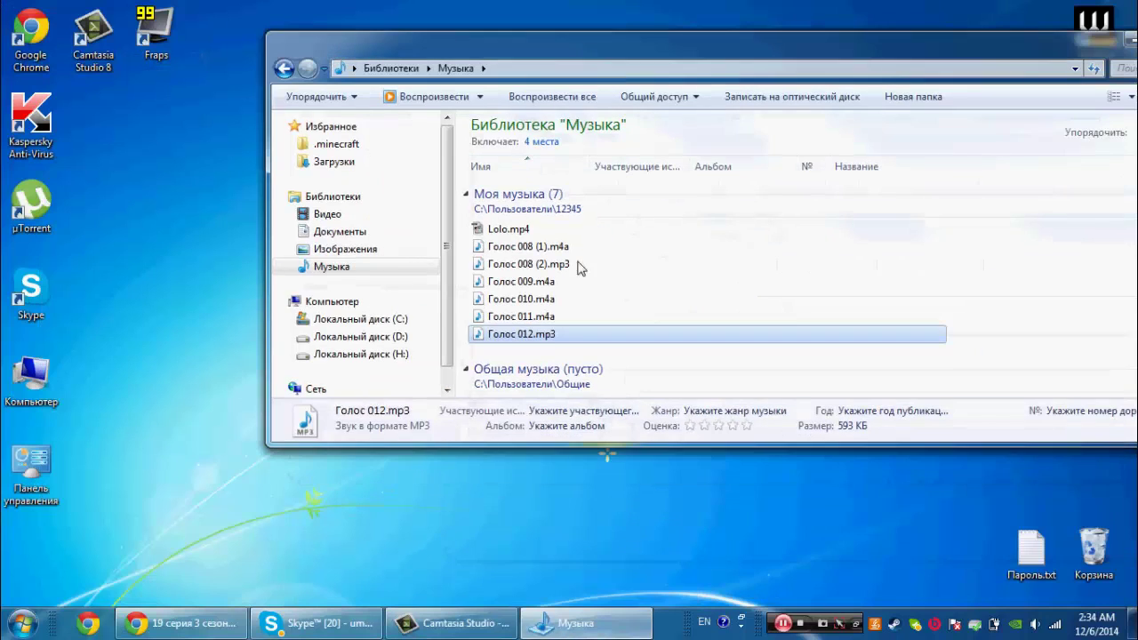
right_click(562, 334)
left_click(620, 542)
left_click(575, 333)
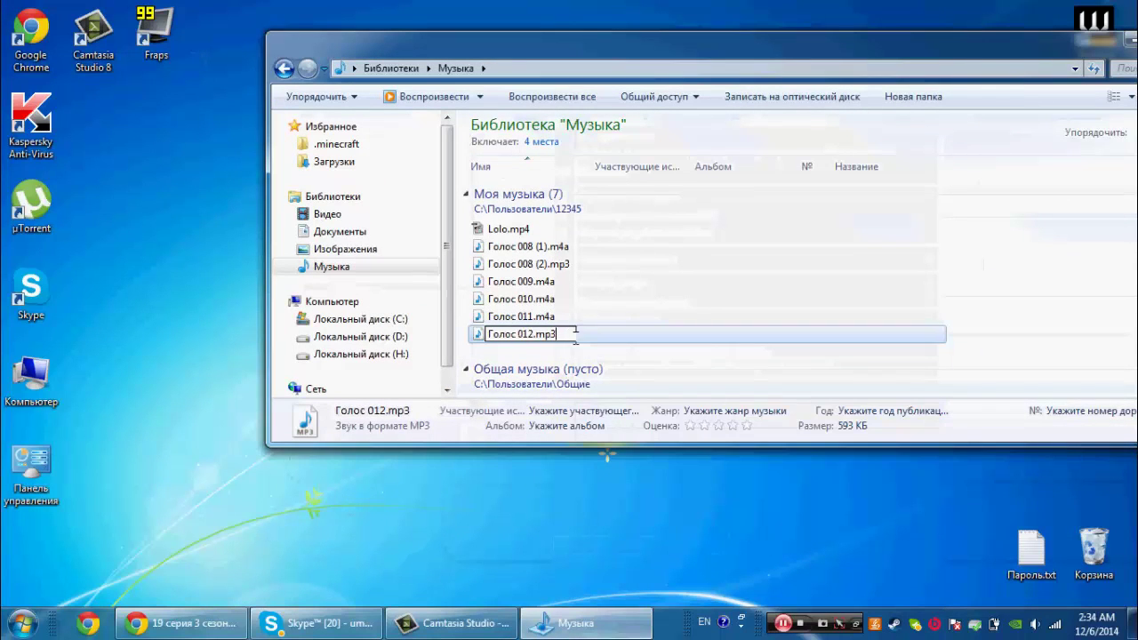
left_click(702, 380)
Step: Leave the file name editing, close the Music library window, and open the Computer window from the desktop
key("alt")
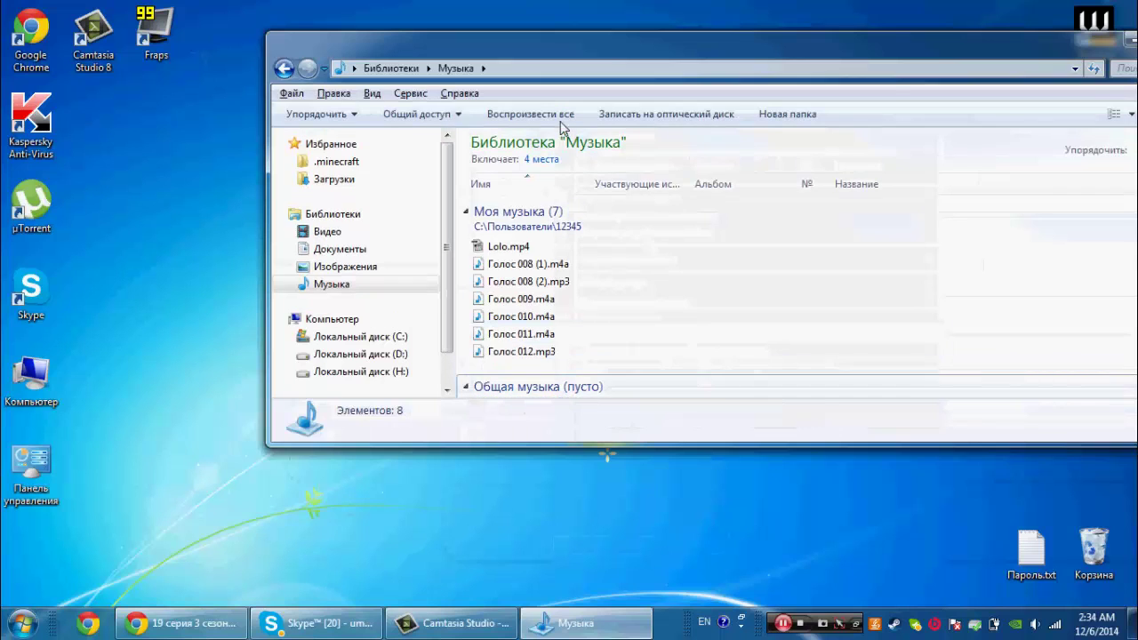
left_click_drag(1125, 50, 883, 76)
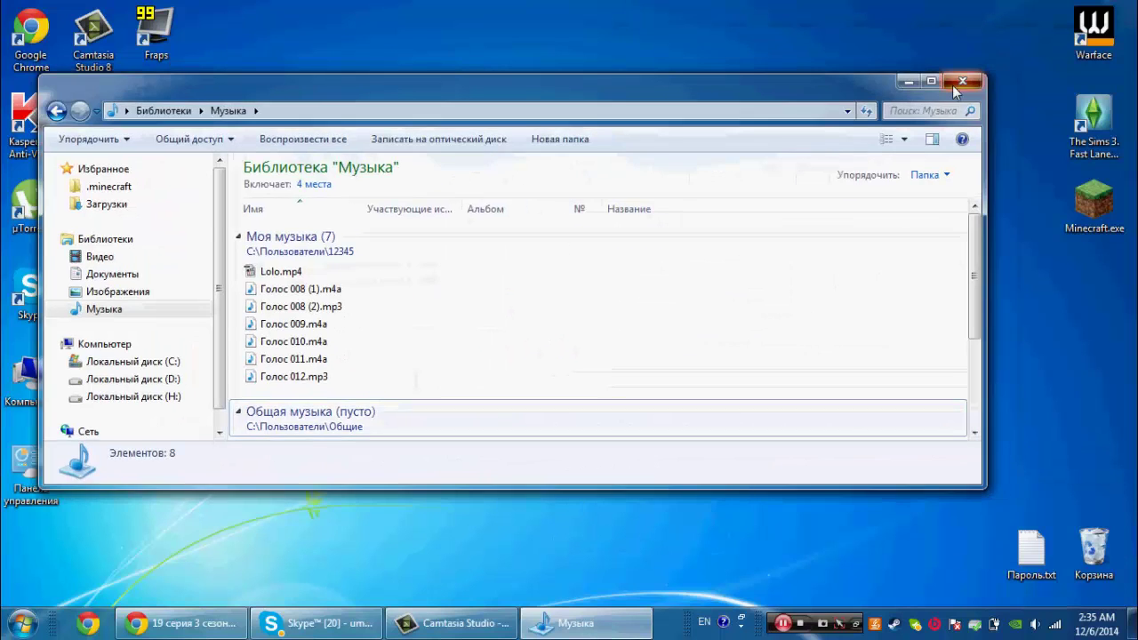
left_click(965, 73)
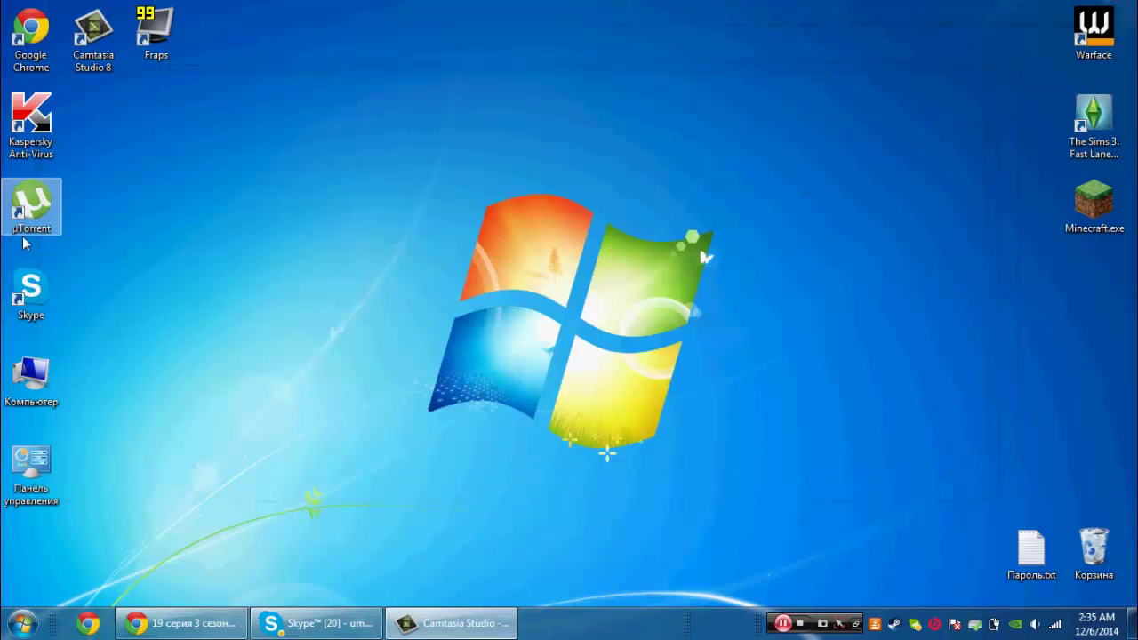
double_click(31, 378)
left_click_drag(360, 70, 477, 100)
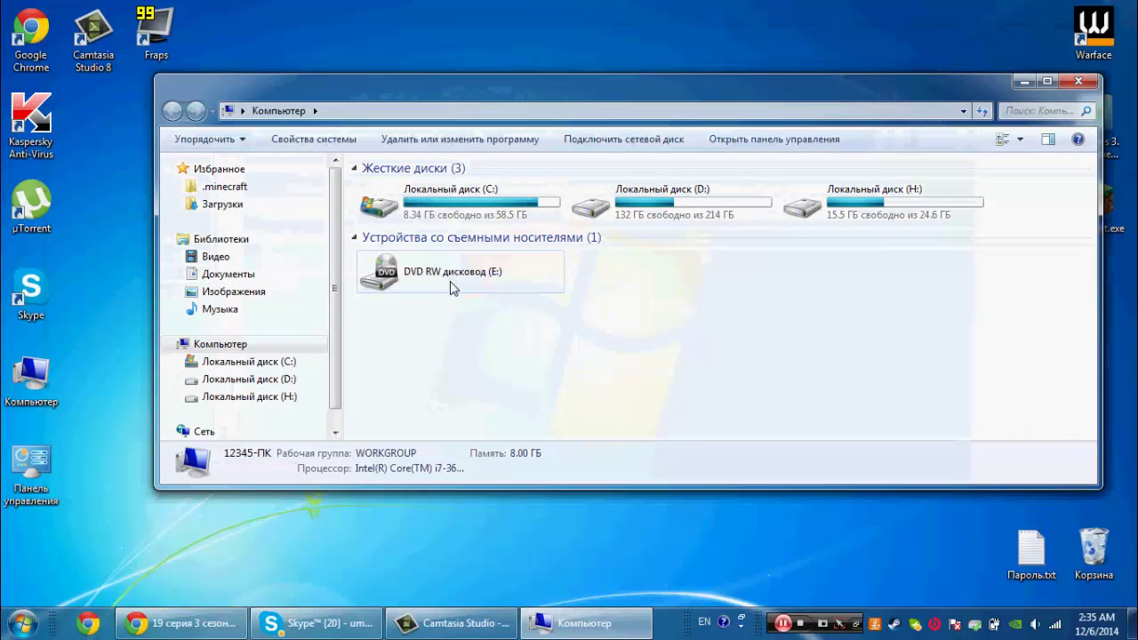
Step: Open the folder options from the Computer window and show the View (Вид) settings
key("alt")
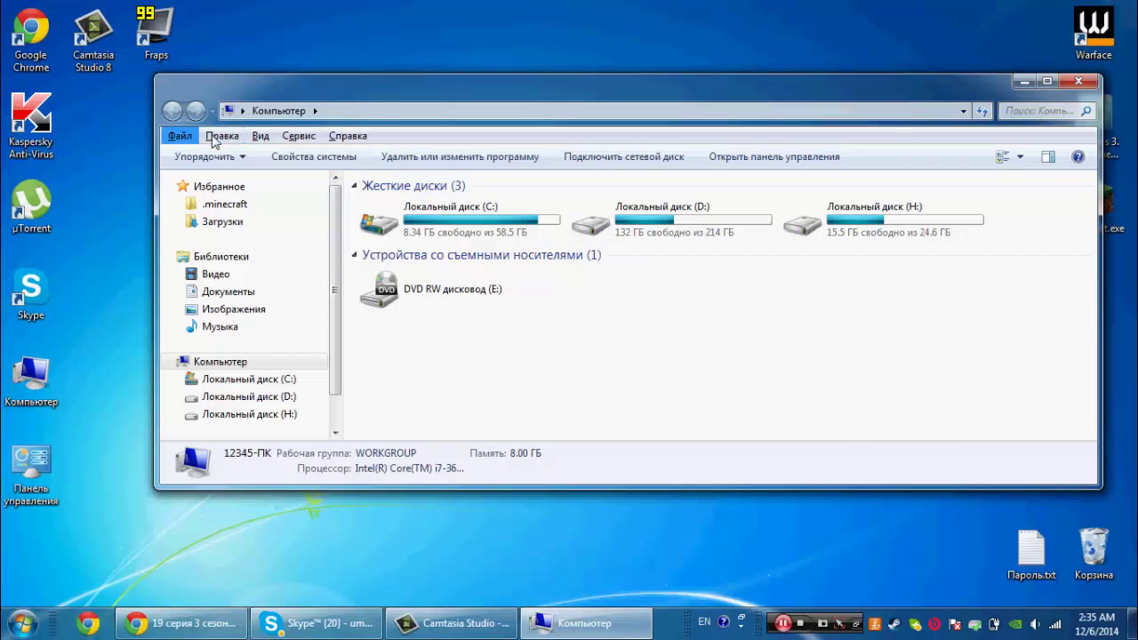
left_click(180, 137)
mouse_move(252, 142)
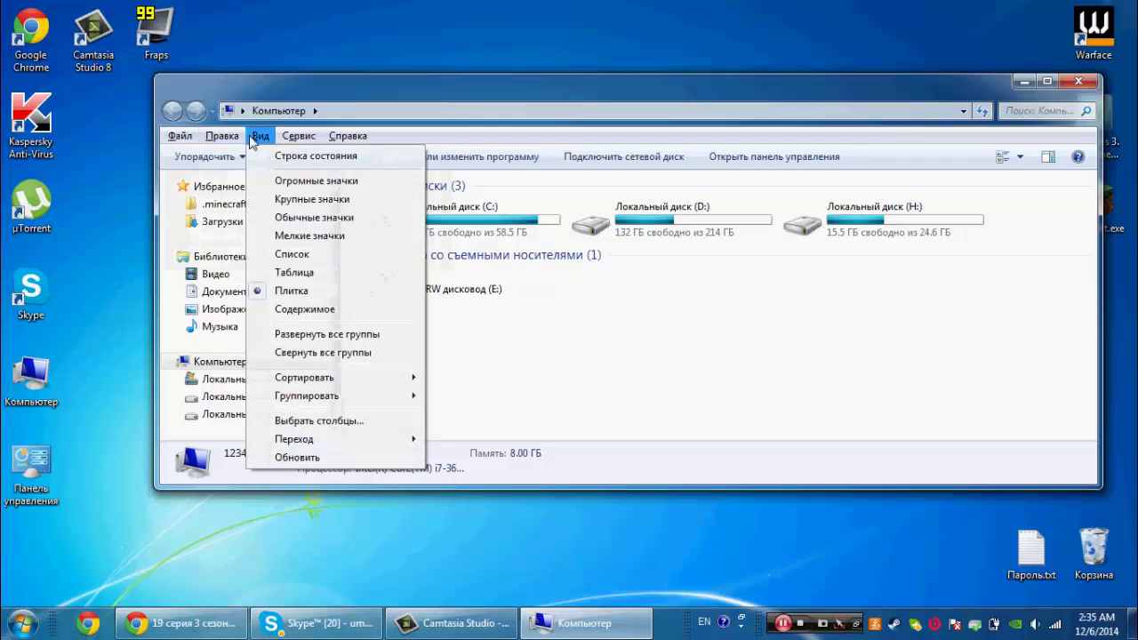
mouse_move(218, 140)
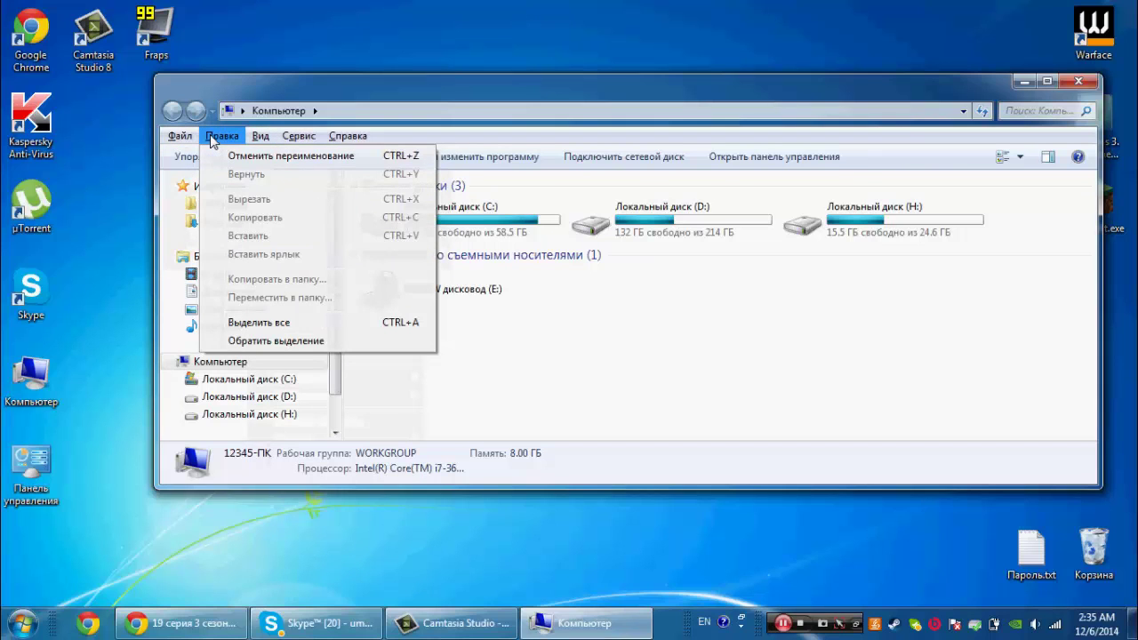
mouse_move(333, 141)
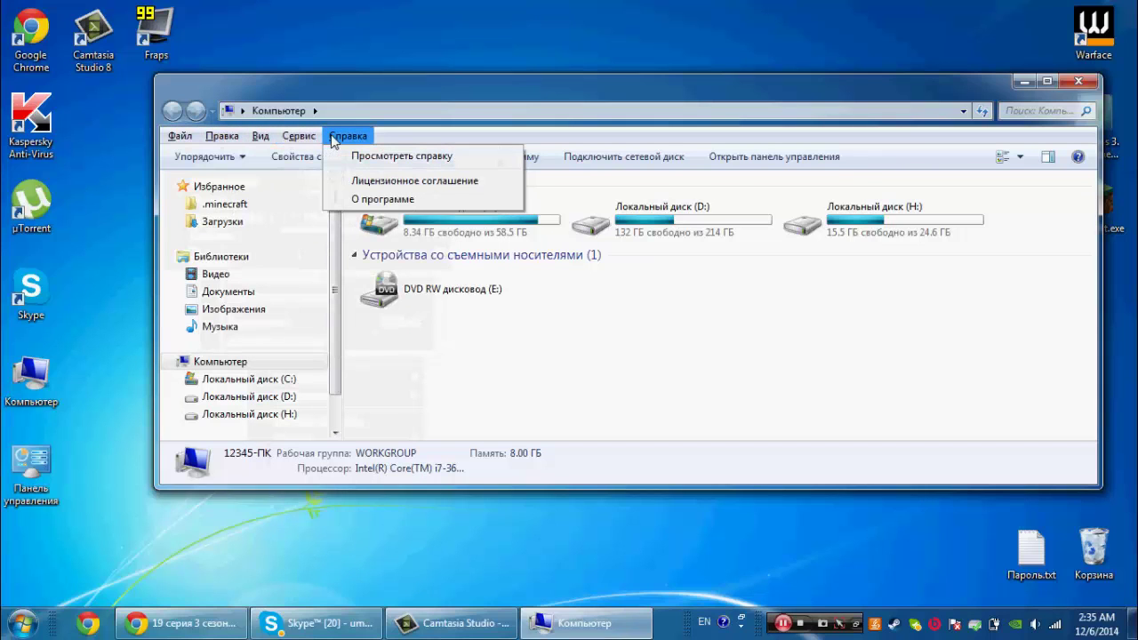
mouse_move(289, 140)
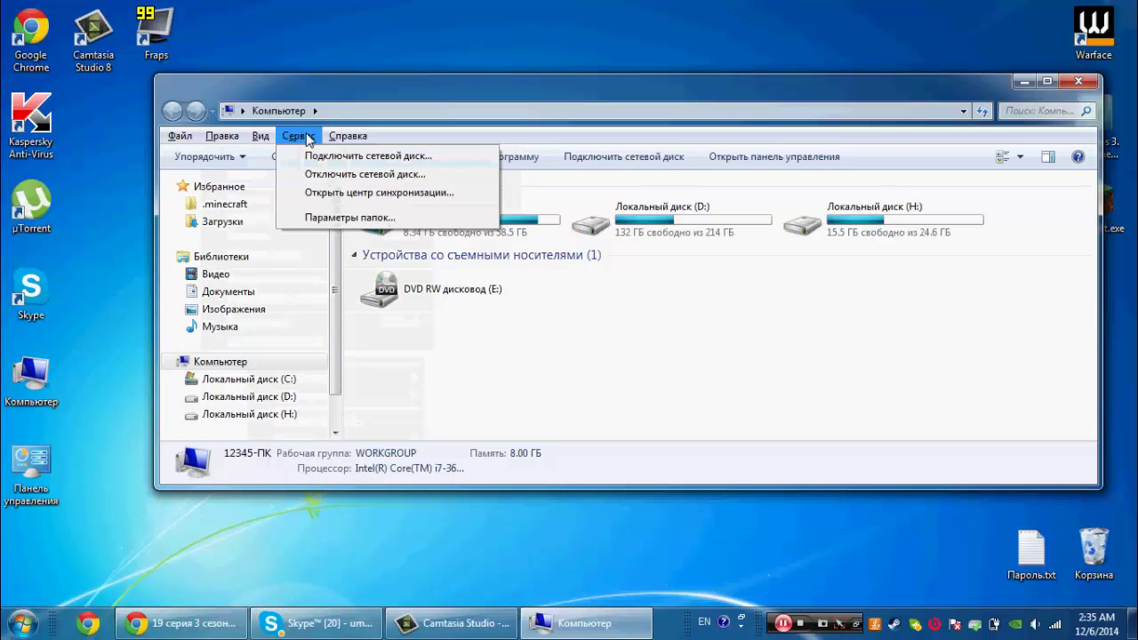
left_click(349, 218)
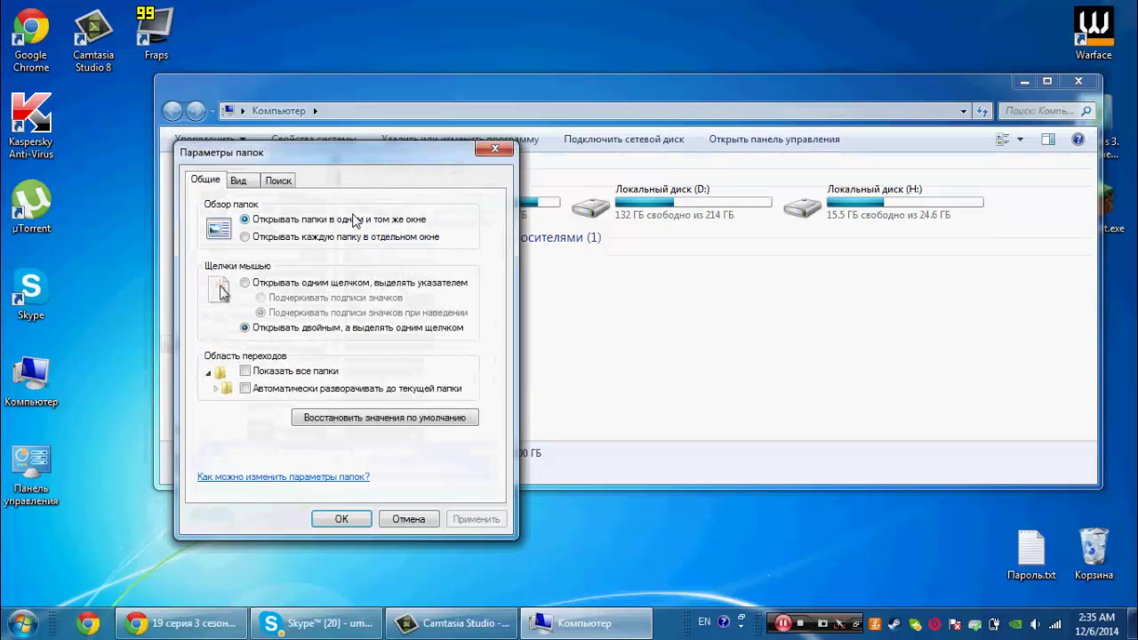
left_click_drag(384, 166, 594, 118)
left_click(458, 135)
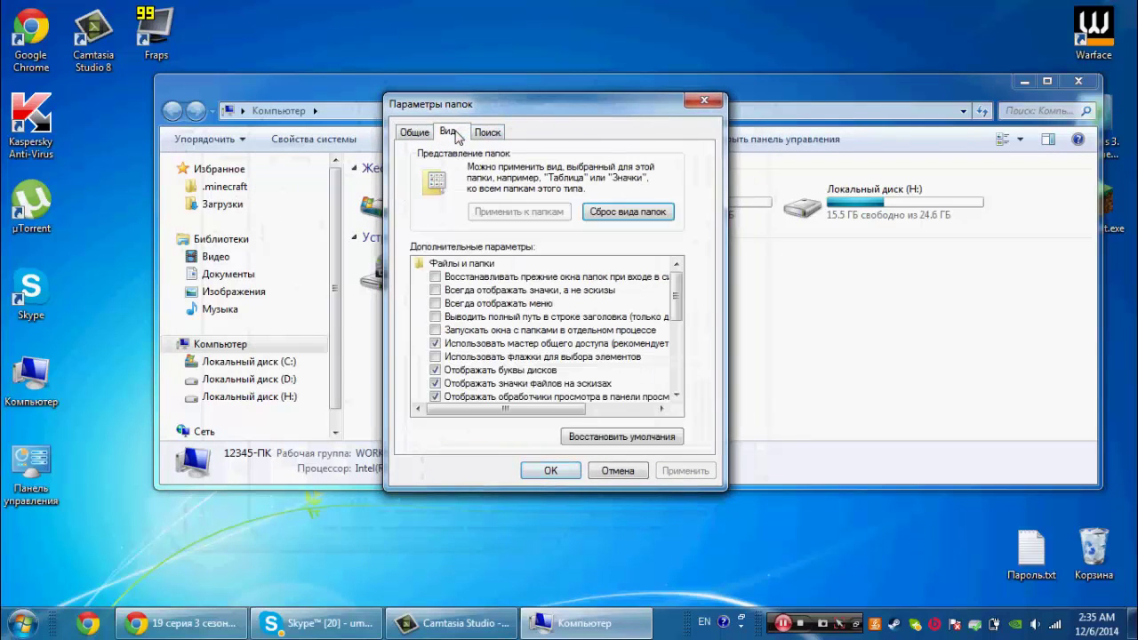
Step: Turn on hiding of extensions for registered file types, apply the change, and close the folder options
left_click_drag(679, 289, 685, 383)
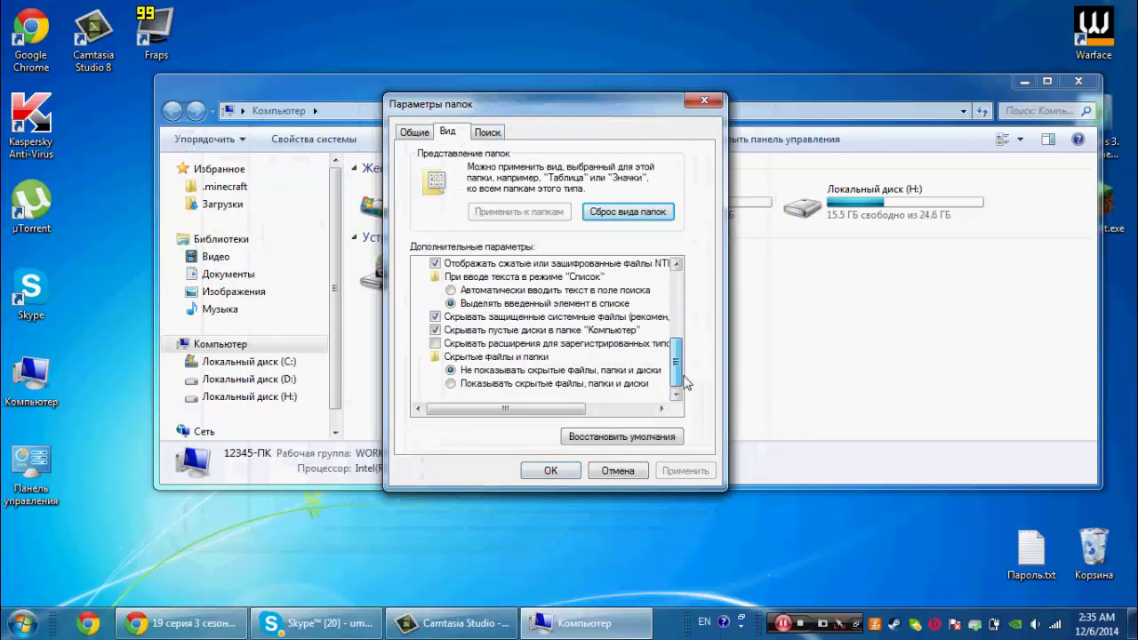
left_click(436, 344)
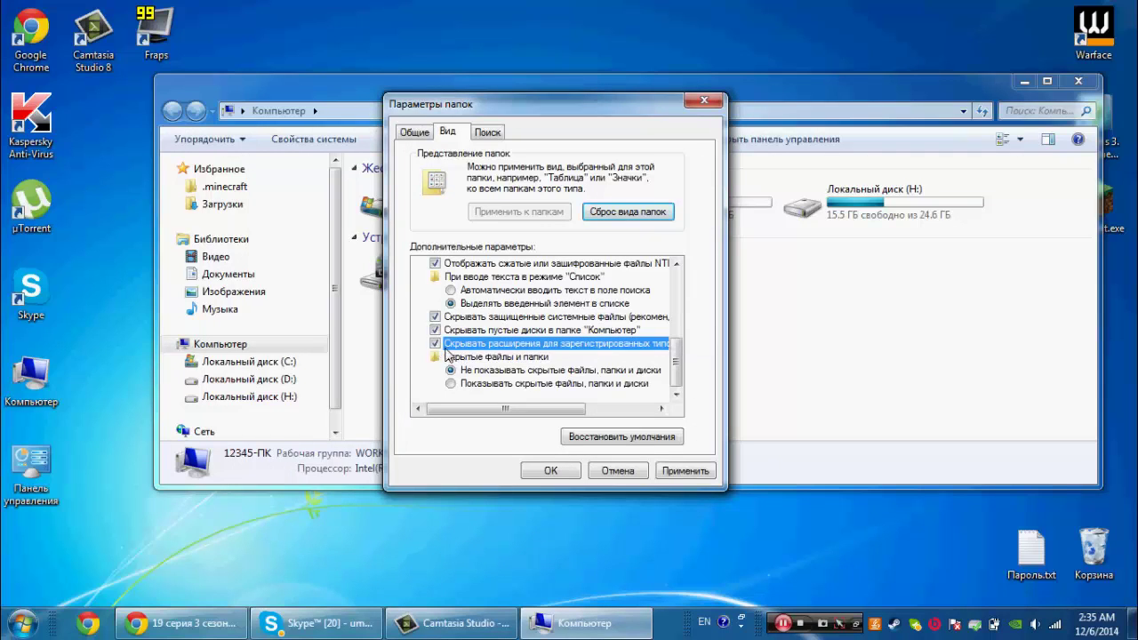
left_click(676, 472)
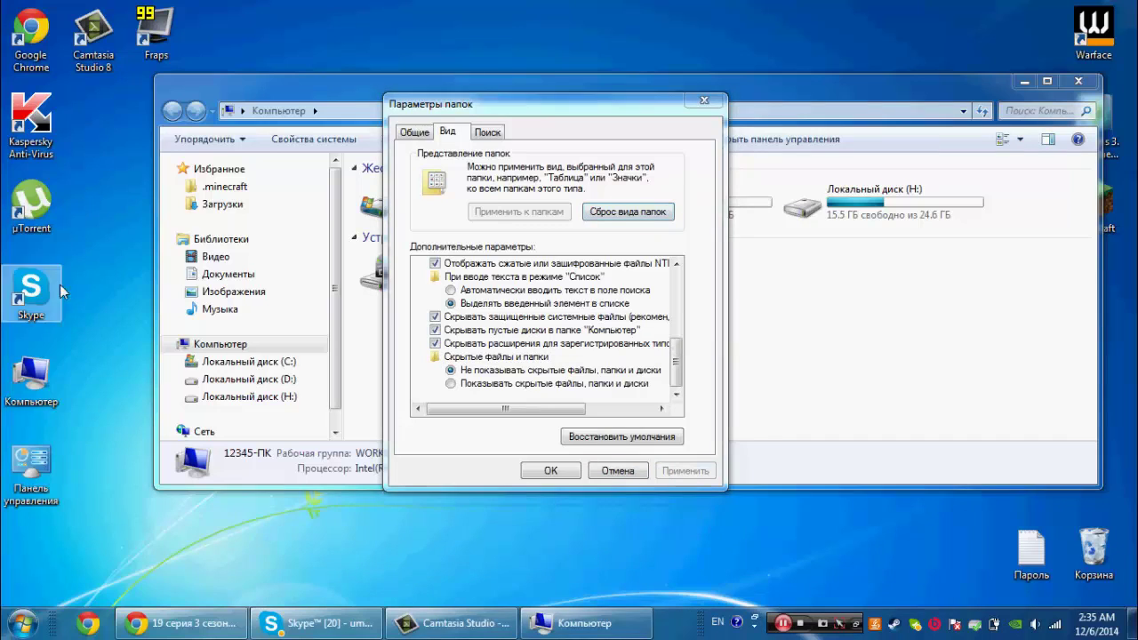
left_click(49, 387)
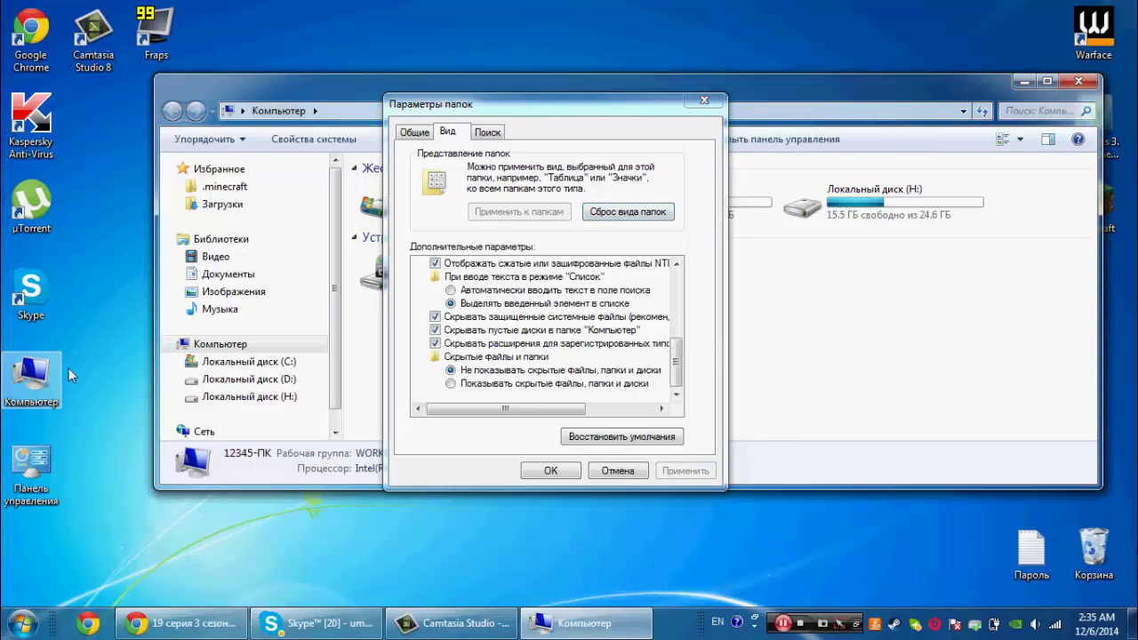
left_click(604, 178)
left_click(552, 472)
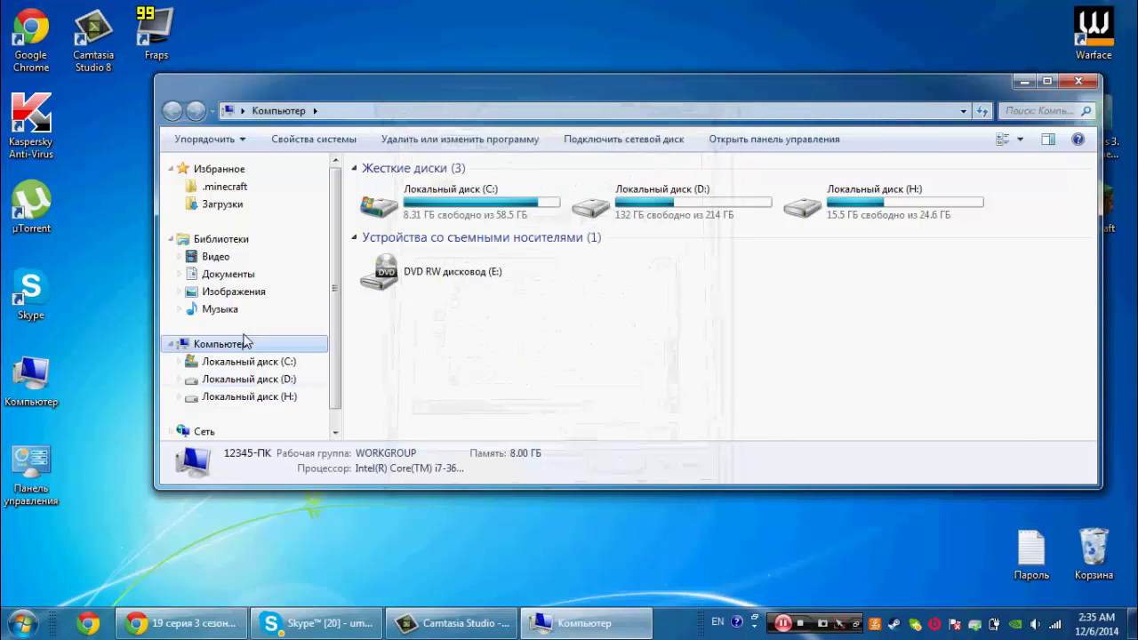
Step: Open the Music library, check how the audio file names are displayed, and select Голос 011
left_click(224, 274)
left_click(222, 309)
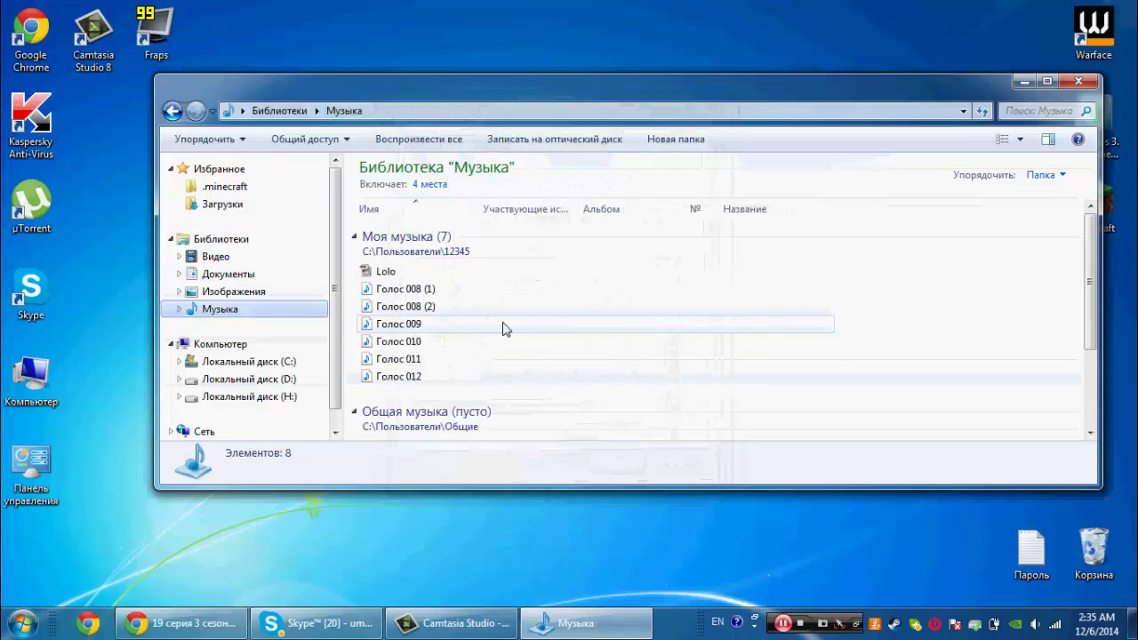
left_click(506, 324)
left_click(418, 359)
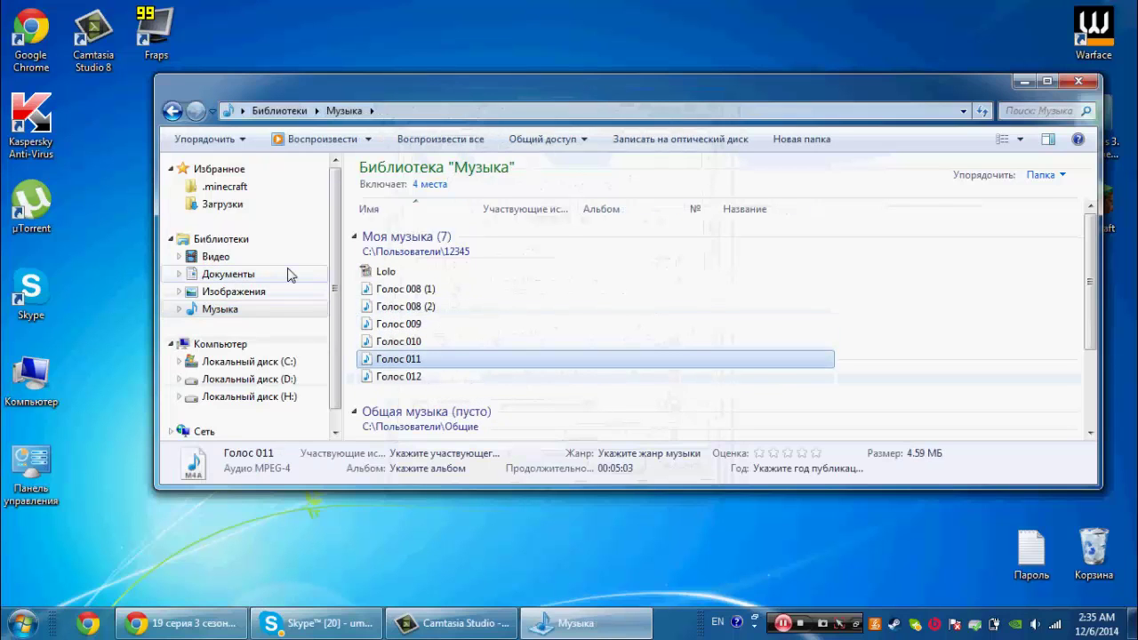
Step: Turn off hiding of extensions for registered file types in the folder options' View settings and apply it
key("alt")
left_click(298, 136)
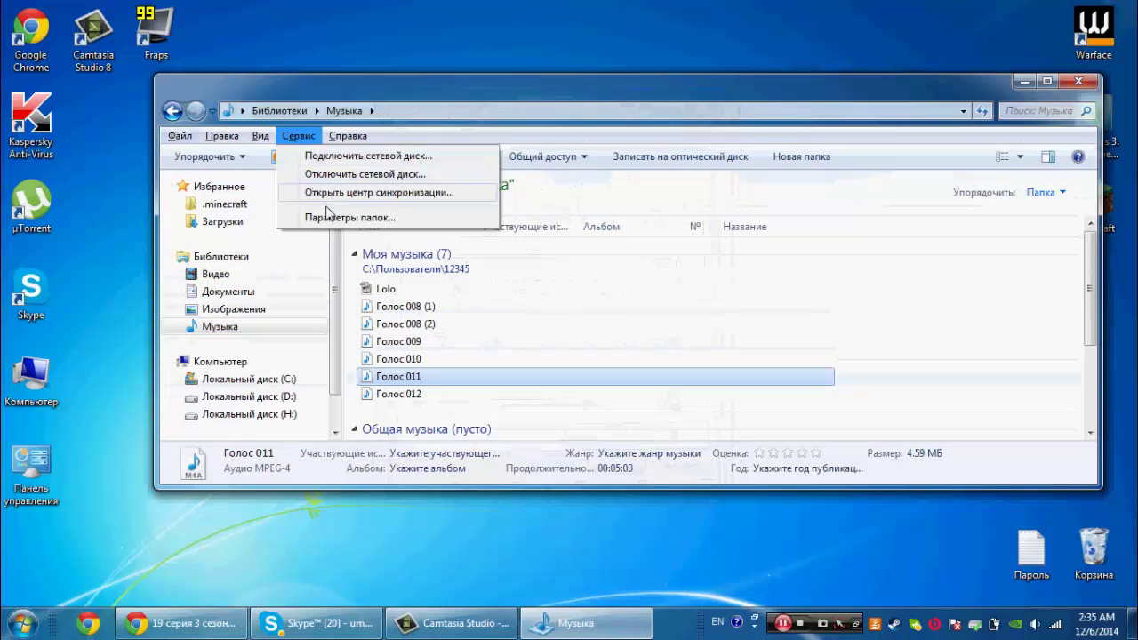
left_click(330, 216)
left_click(242, 182)
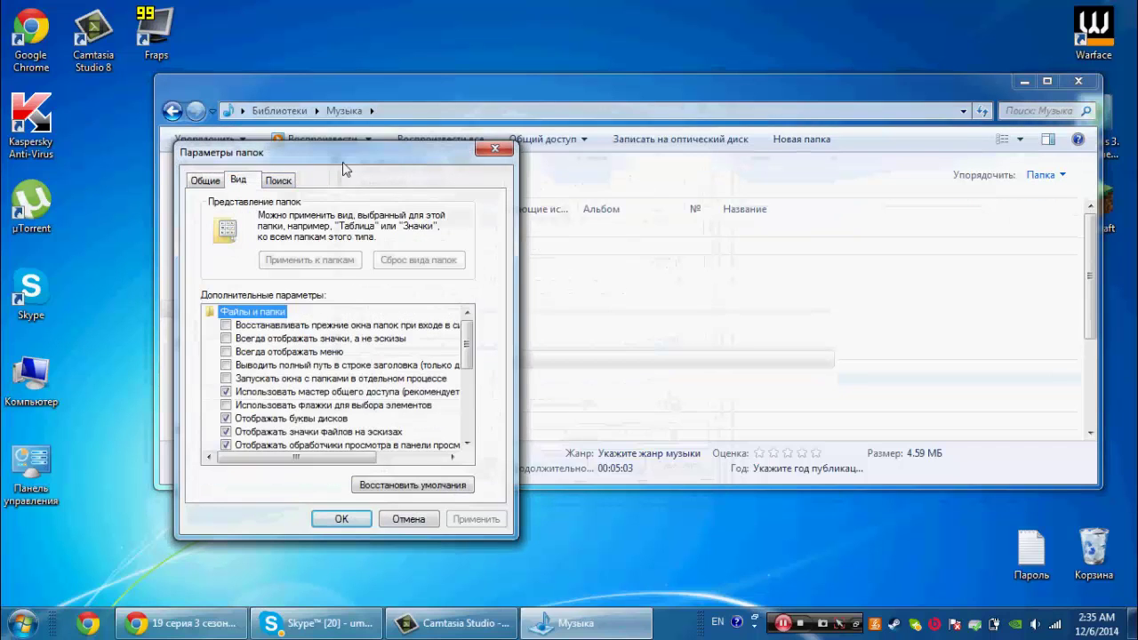
left_click_drag(343, 158, 608, 109)
left_click_drag(738, 303, 738, 398)
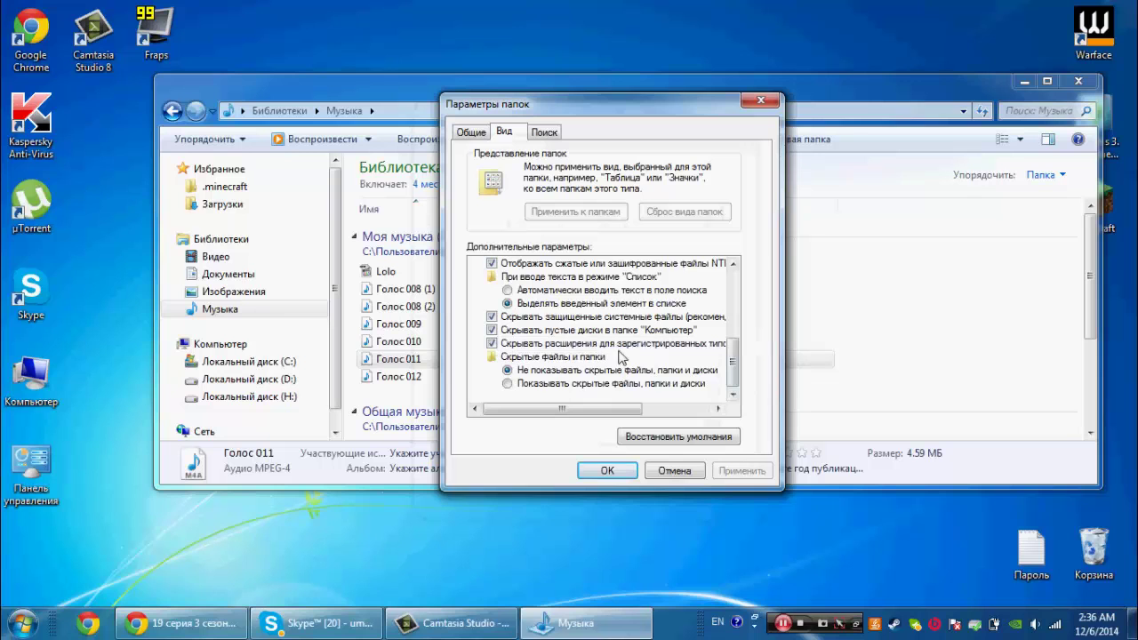
left_click(547, 342)
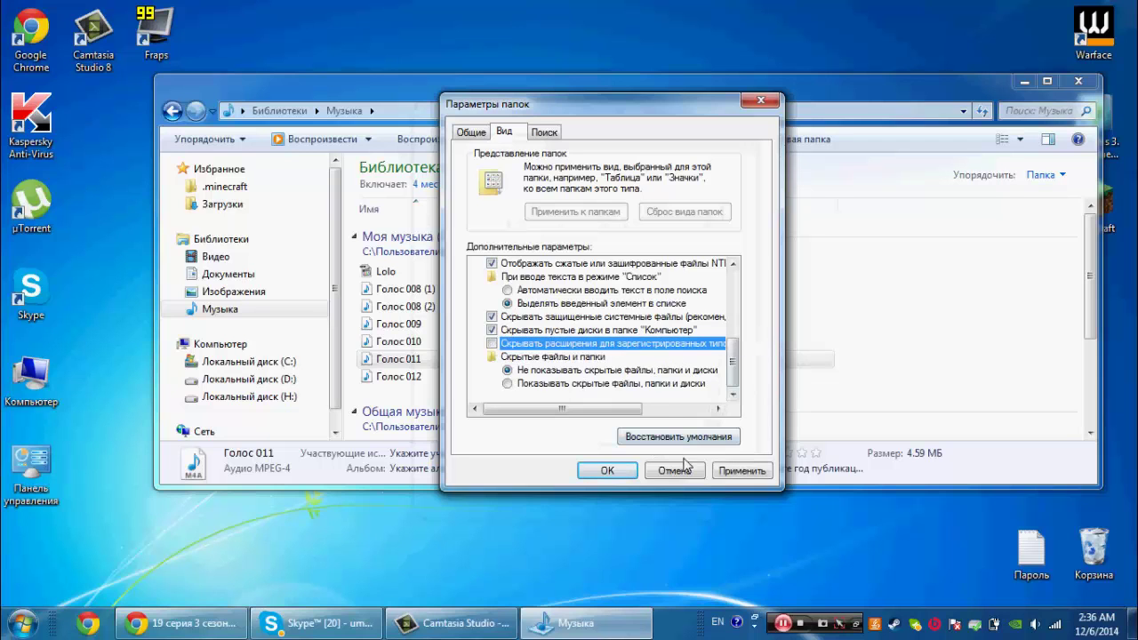
left_click(741, 471)
left_click(607, 470)
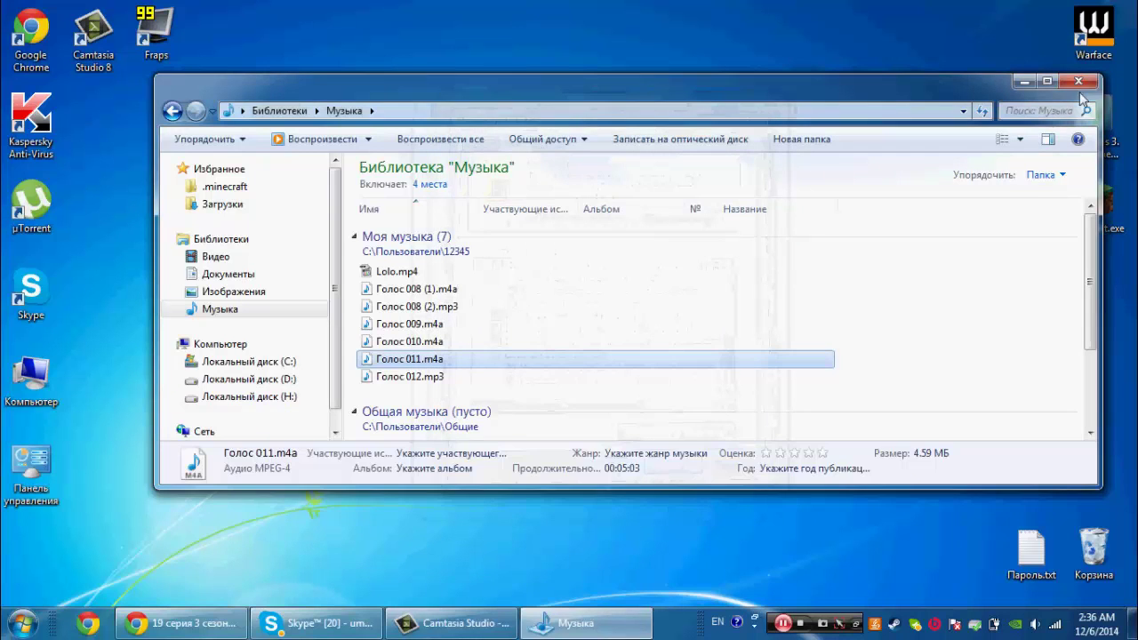
Step: Close the Music library window and reopen the library from a new Computer window
left_click(1078, 83)
double_click(33, 375)
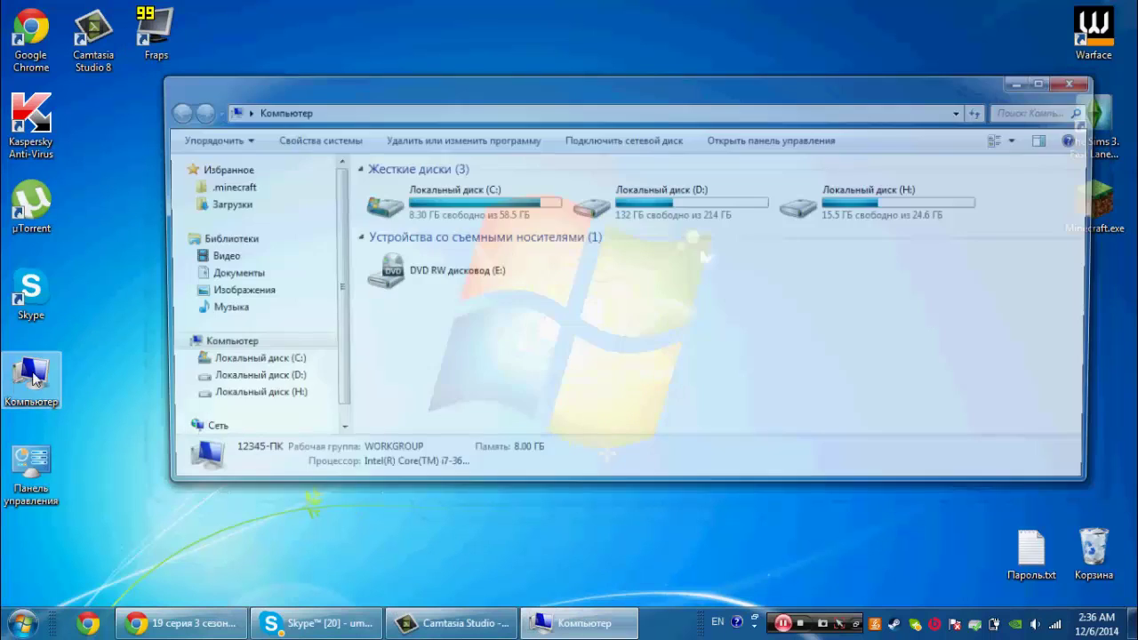
left_click(242, 309)
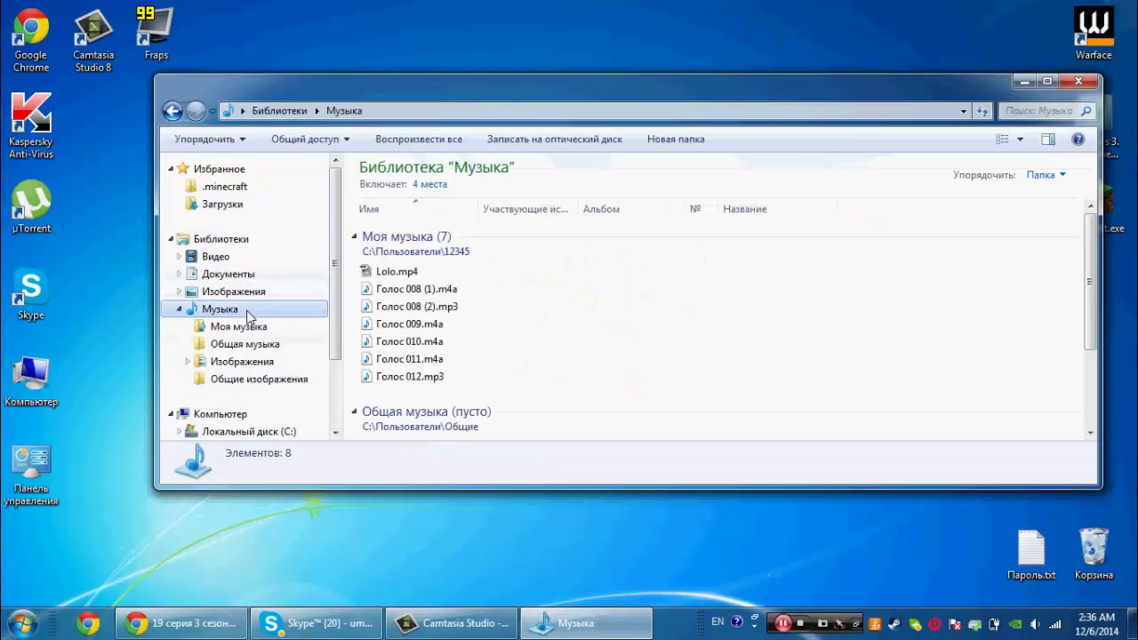
Step: Start renaming Голос 009.m4a and clear the m4a extension from its name
left_click(428, 333)
right_click(431, 333)
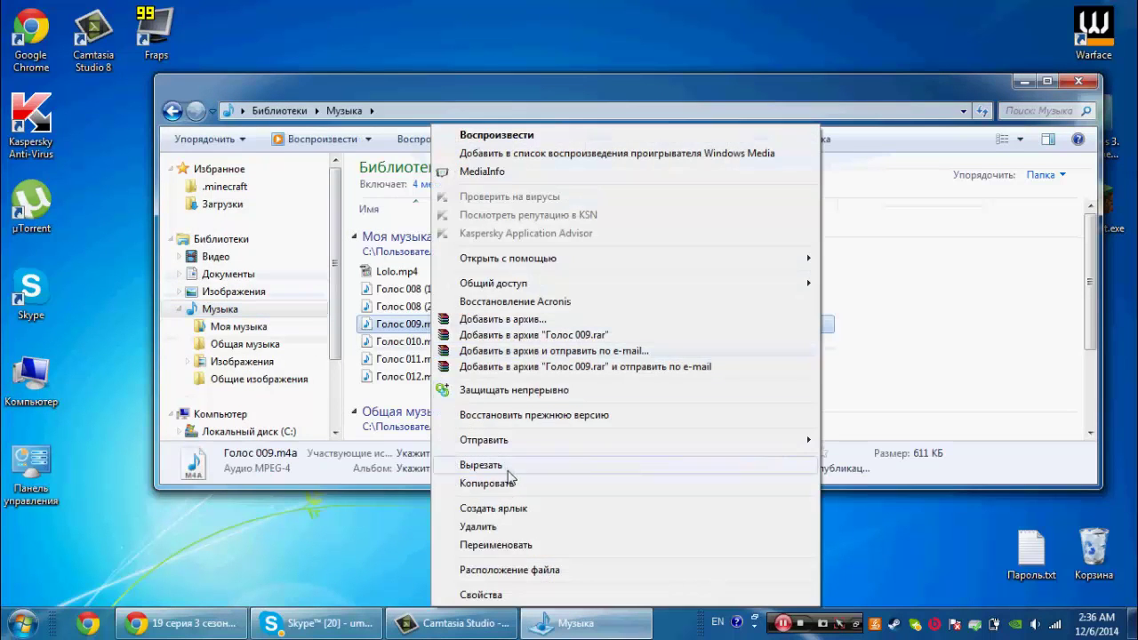
left_click(480, 544)
left_click(455, 325)
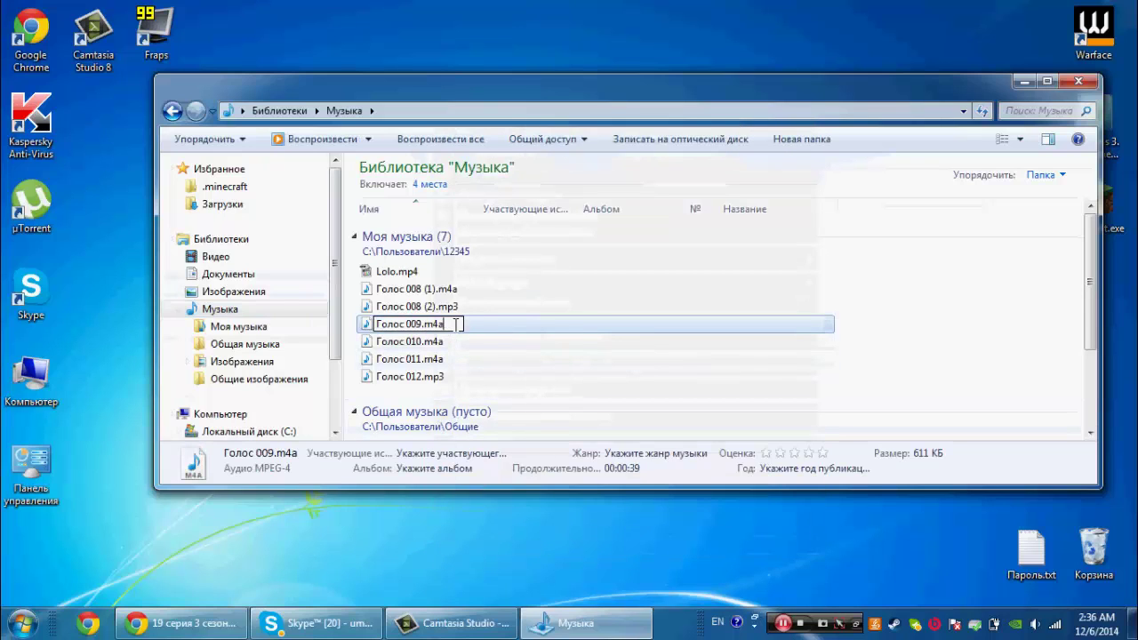
key("BackSpace")
key("BackSpace")
key("BackSpace")
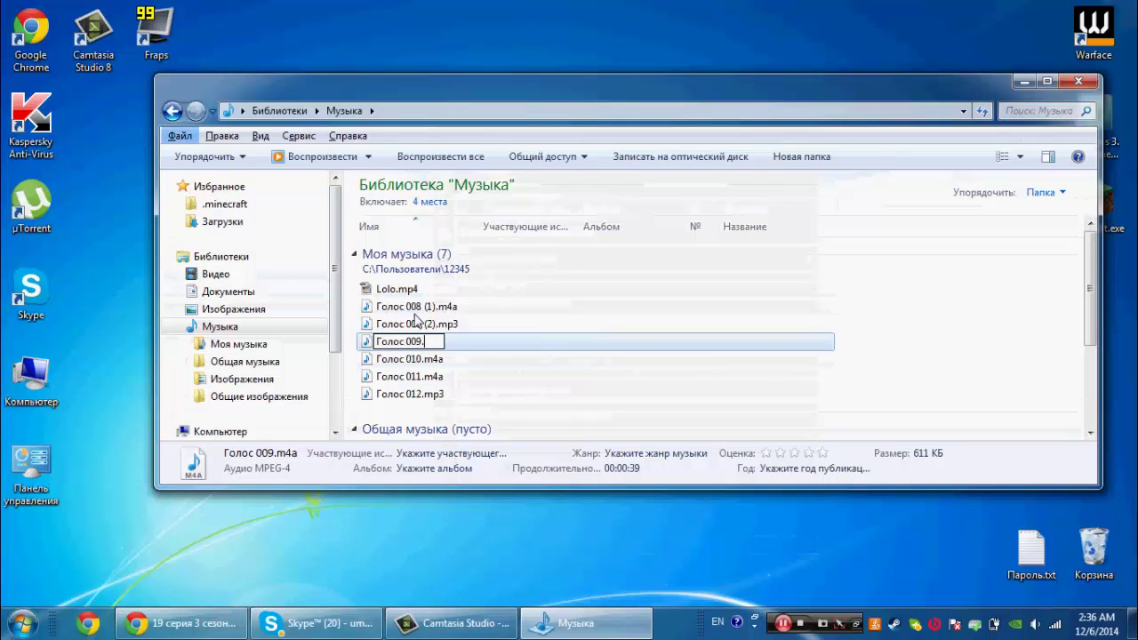
Step: Complete the file name as Голос 009.mp4 and accept the extension change
key("alt+shift")
type("ф")
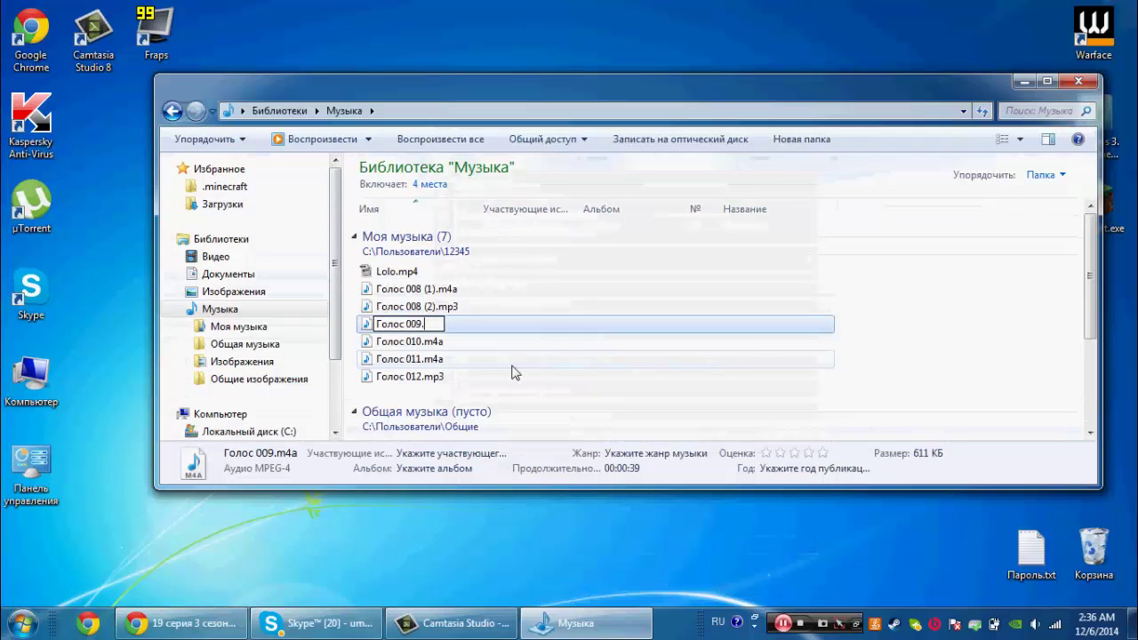
key("alt+shift")
type("ma")
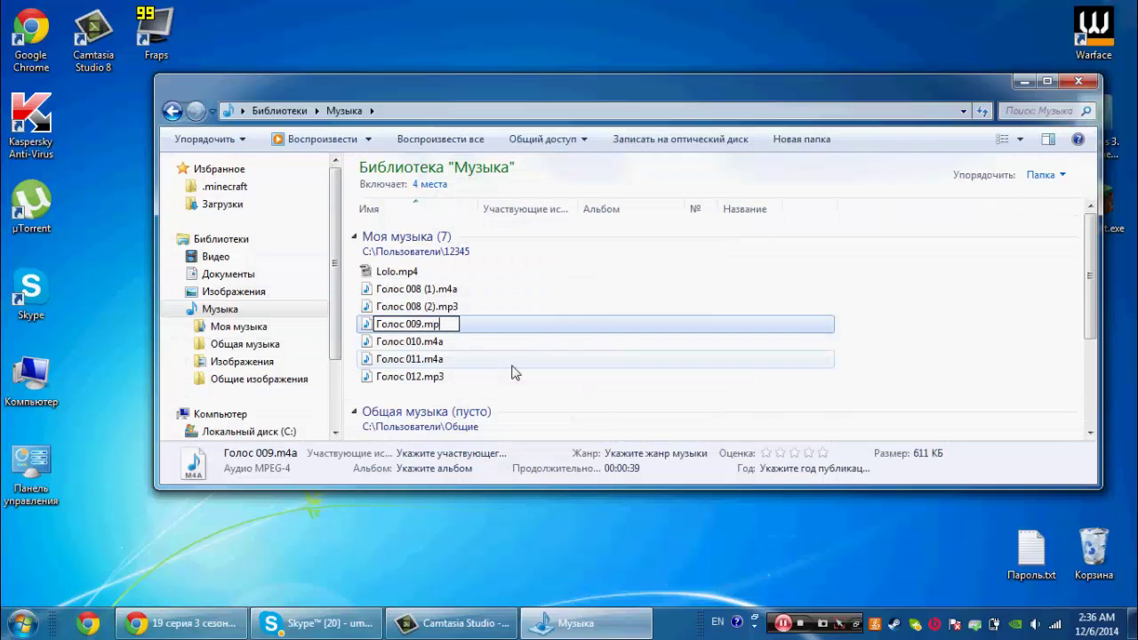
type("4")
key("Return")
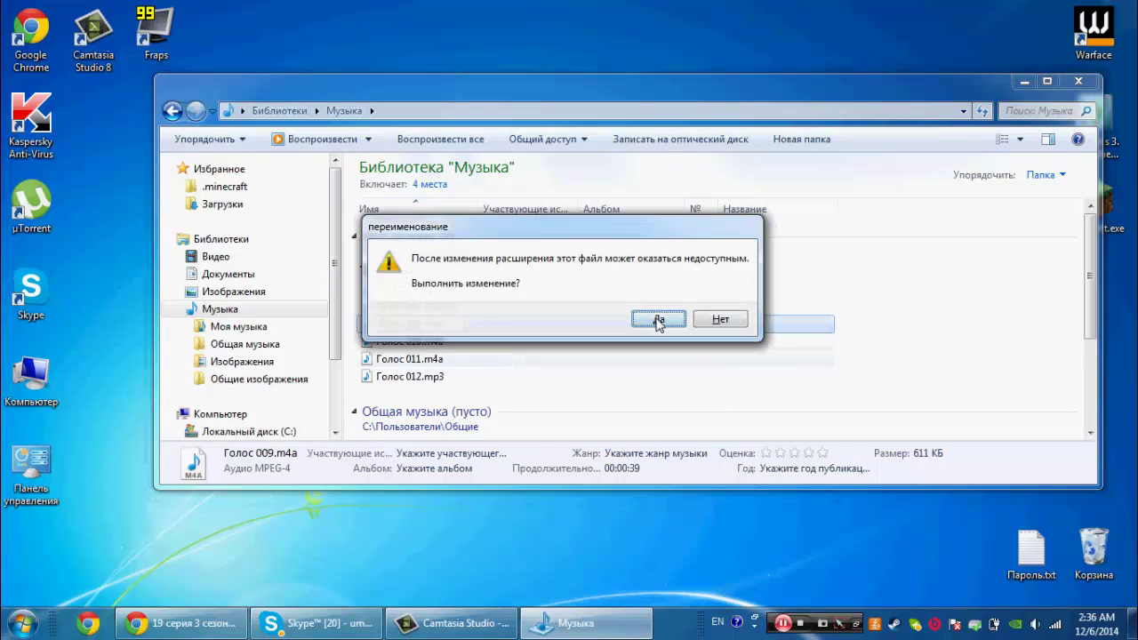
left_click(659, 320)
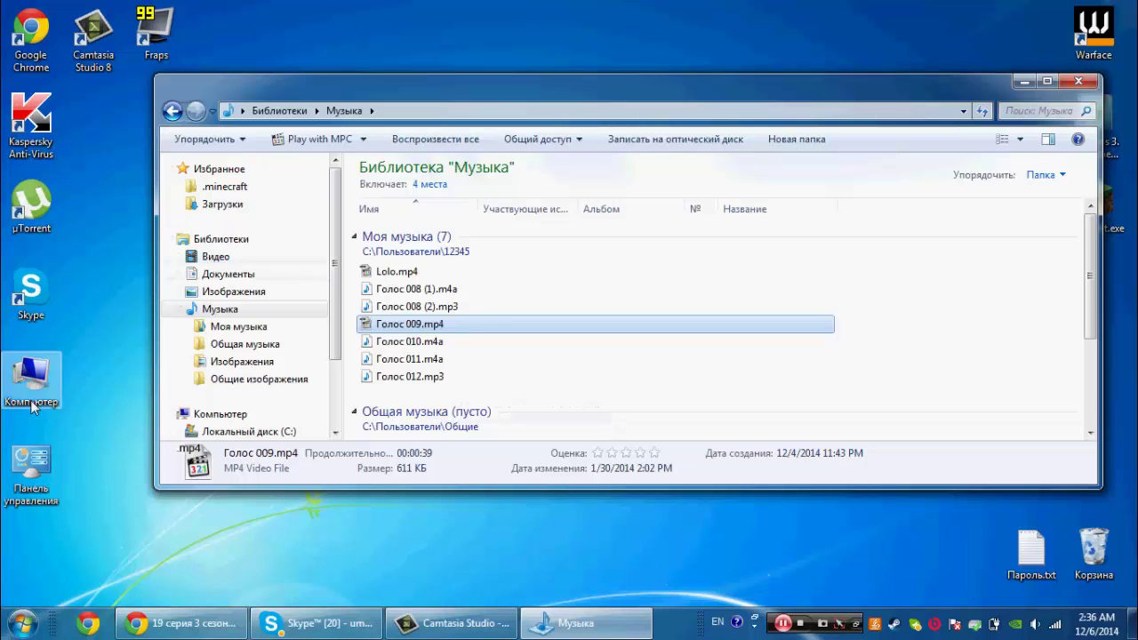
Step: Switch to Camtasia Studio, import Голос 009.mp4 into the Clip Bin, maximize the window, and place the audio on Track 2
left_click(93, 40)
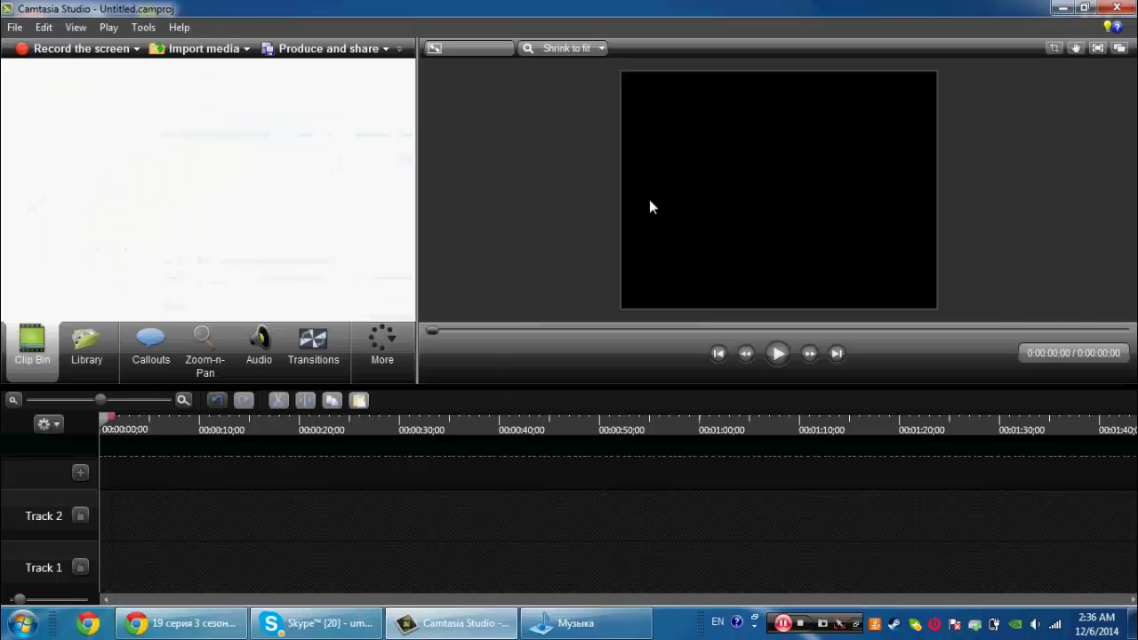
key("super+Down")
left_click_drag(578, 17, 951, 129)
left_click_drag(409, 324, 677, 229)
left_click_drag(676, 132, 646, 8)
left_click_drag(81, 123, 112, 508)
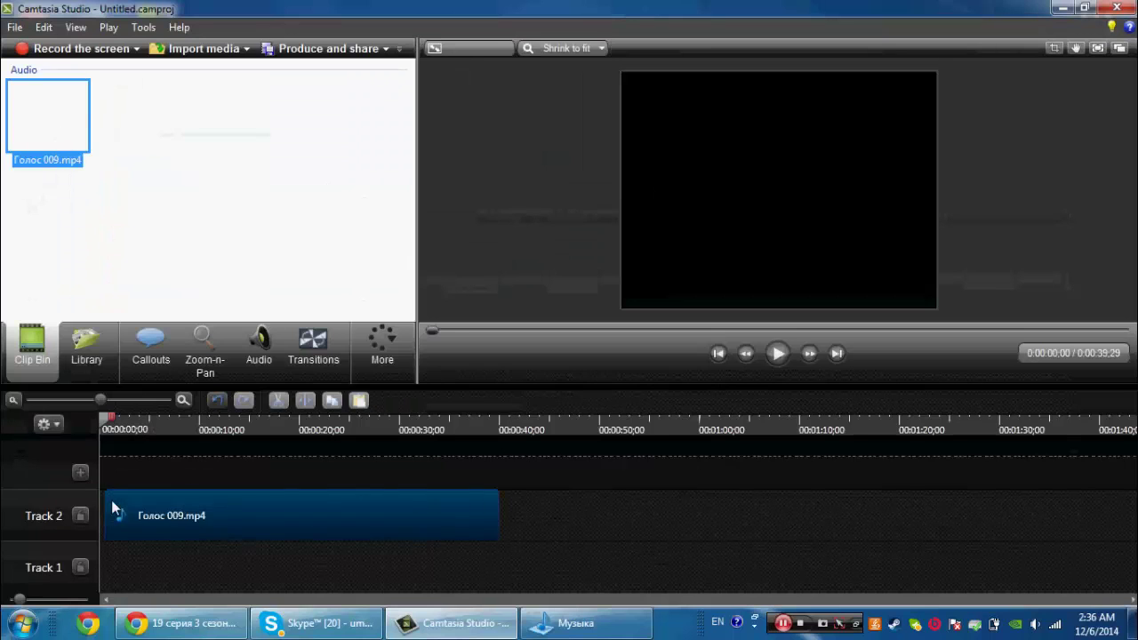
Step: Try to add Голос 012.mp3 from the Music library to the Camtasia Studio timeline, and maximize Camtasia Studio again
left_click_drag(572, 7, 739, 67)
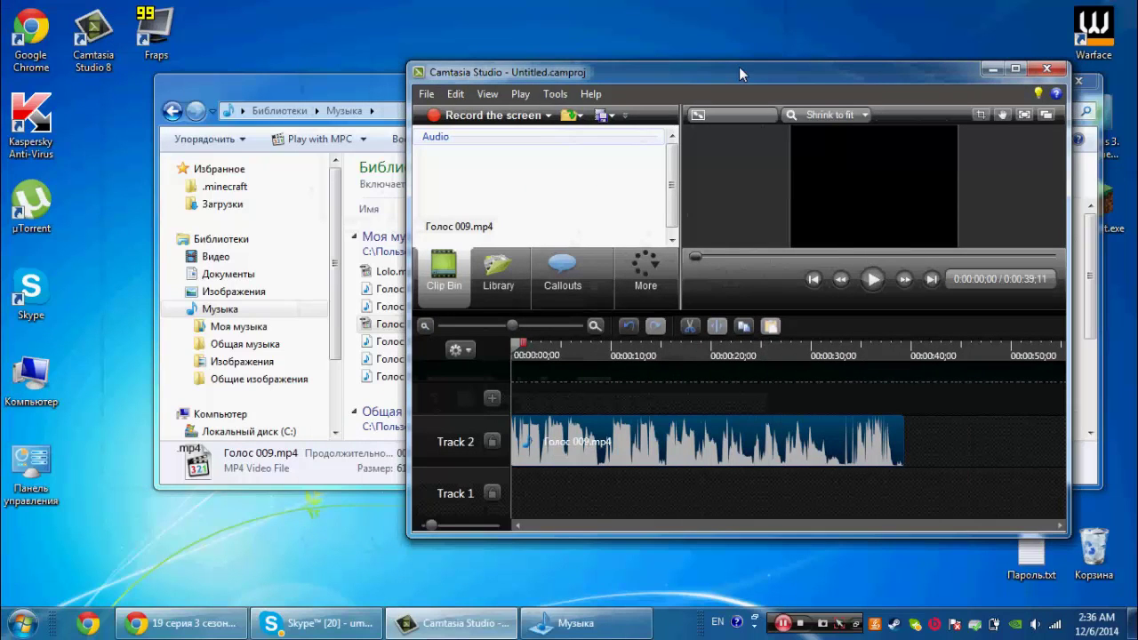
left_click_drag(360, 95, 180, 125)
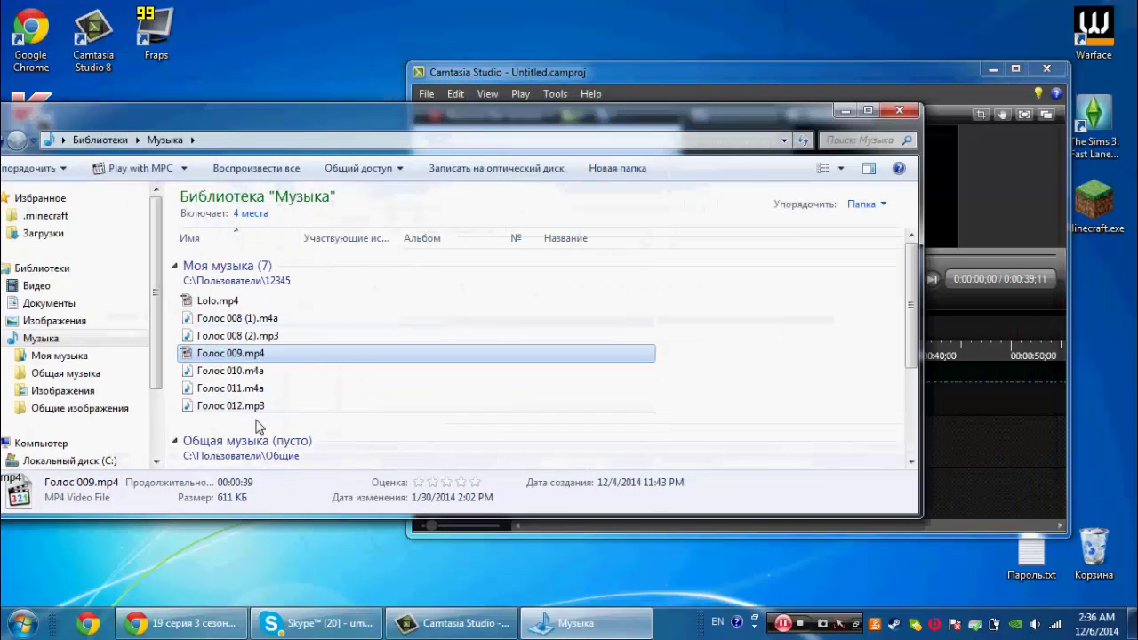
left_click_drag(254, 406, 1008, 448)
left_click_drag(878, 72, 944, 7)
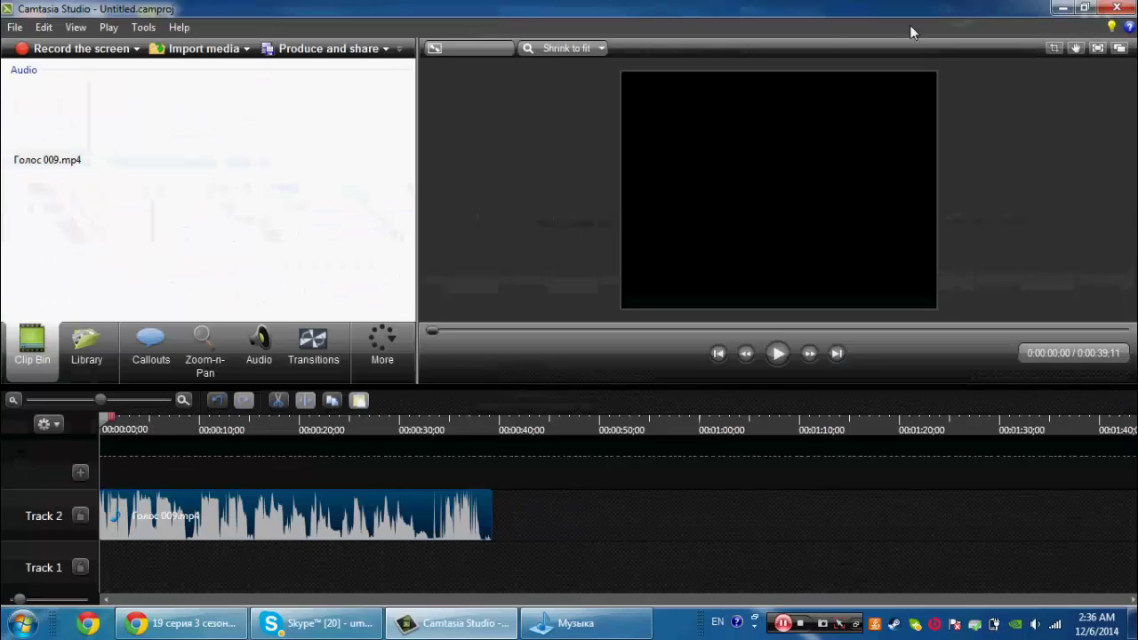